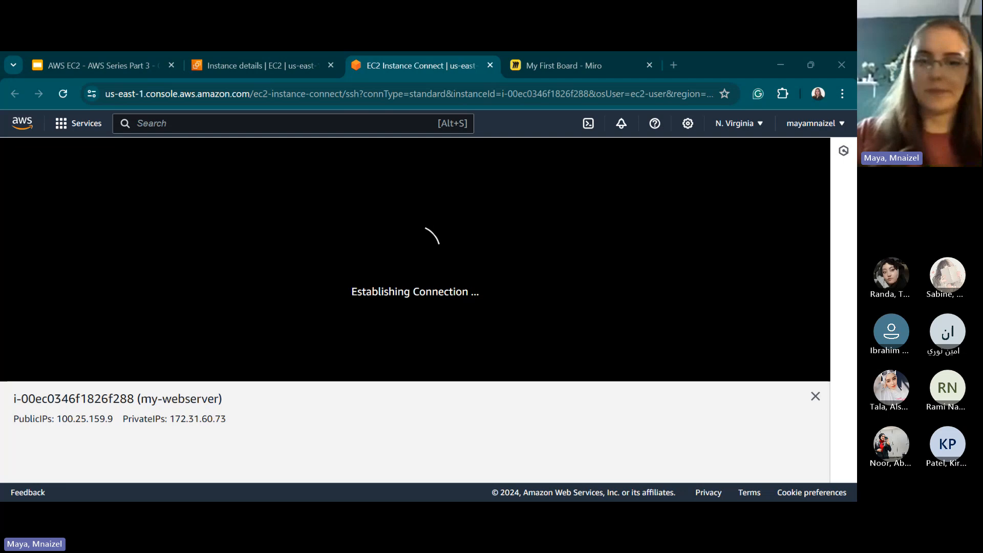
Open the my-webserver instance's public IPv4 DNS address in a new tab and load the site over HTTP instead of HTTPS.
left_click(815, 396)
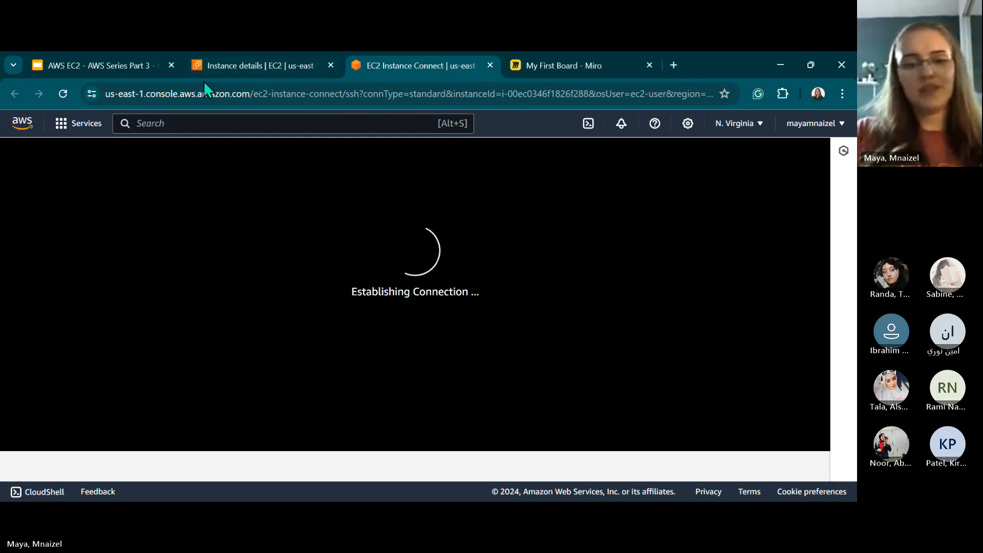
left_click(248, 64)
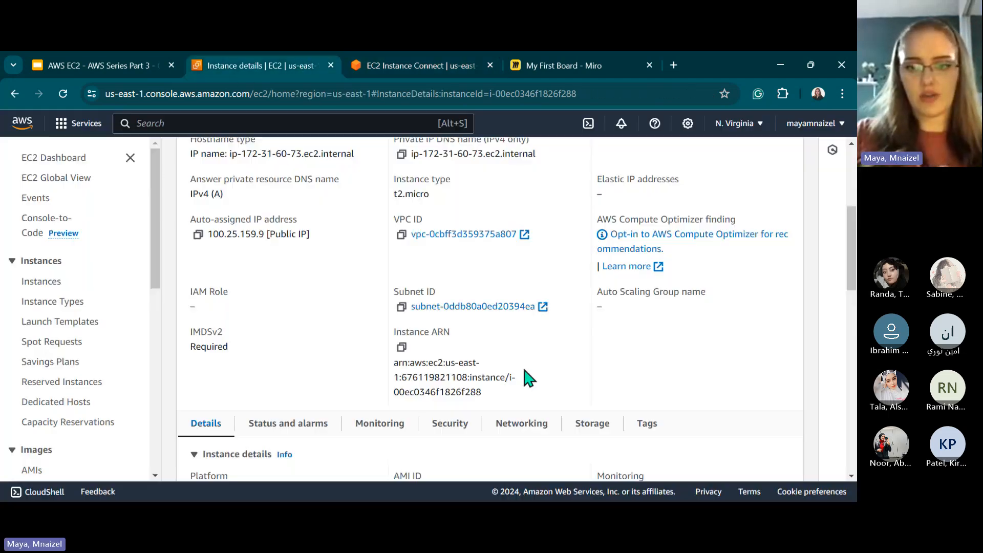
scroll(640, 264, "up", 3)
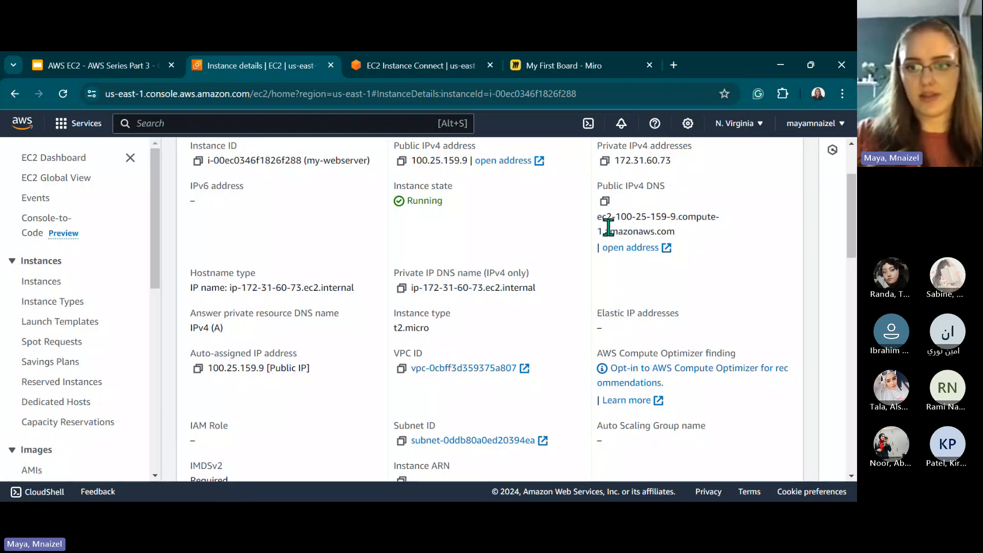
left_click(633, 248)
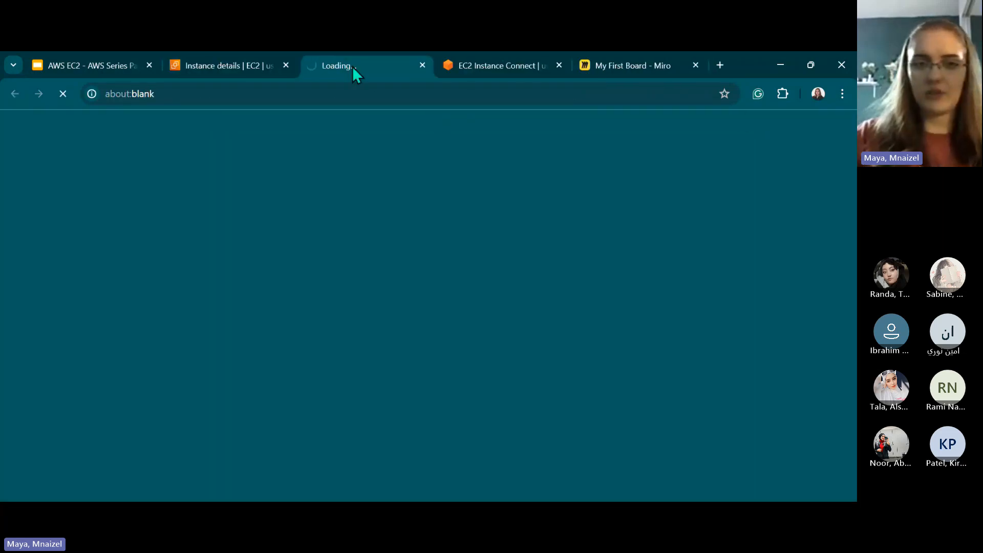
left_click(114, 95)
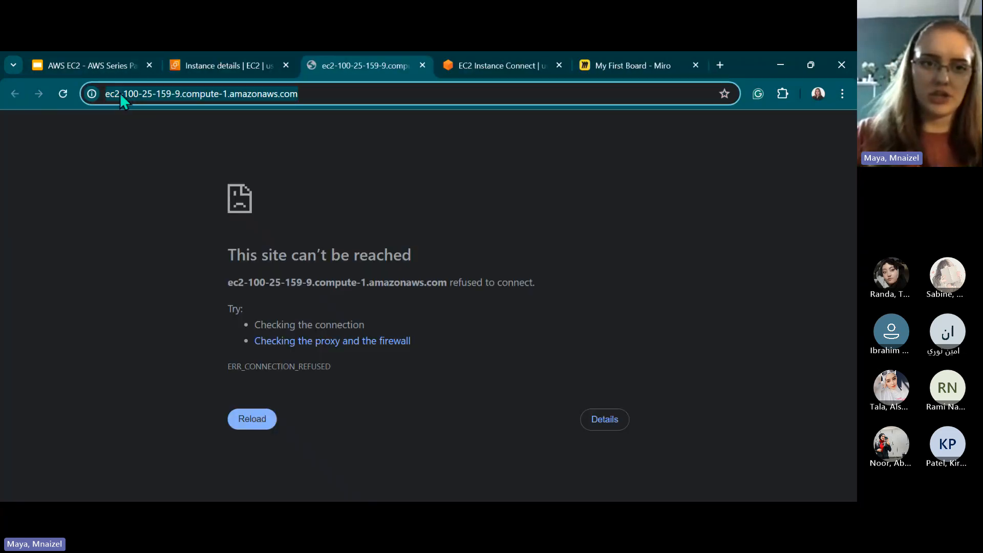
left_click(113, 94)
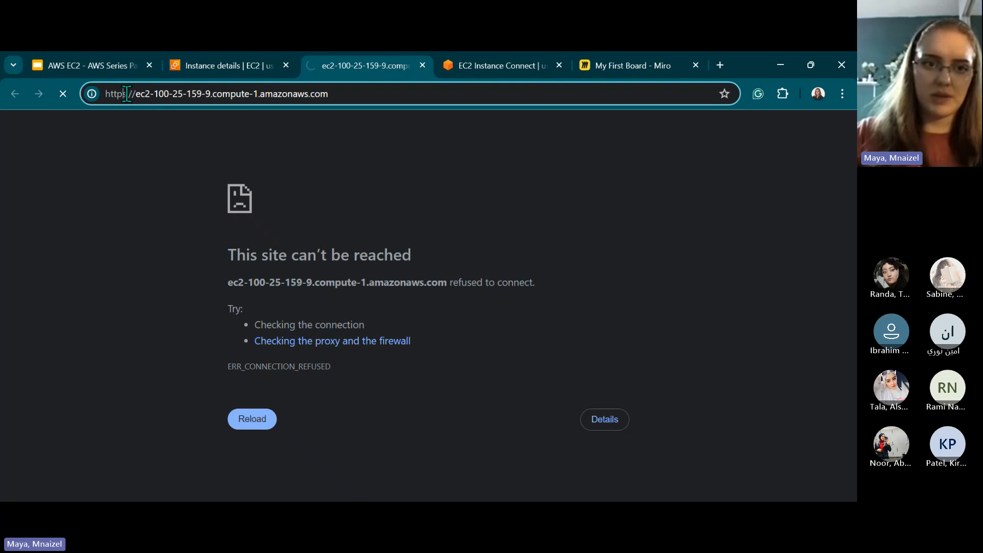
key("BackSpace")
key("Return")
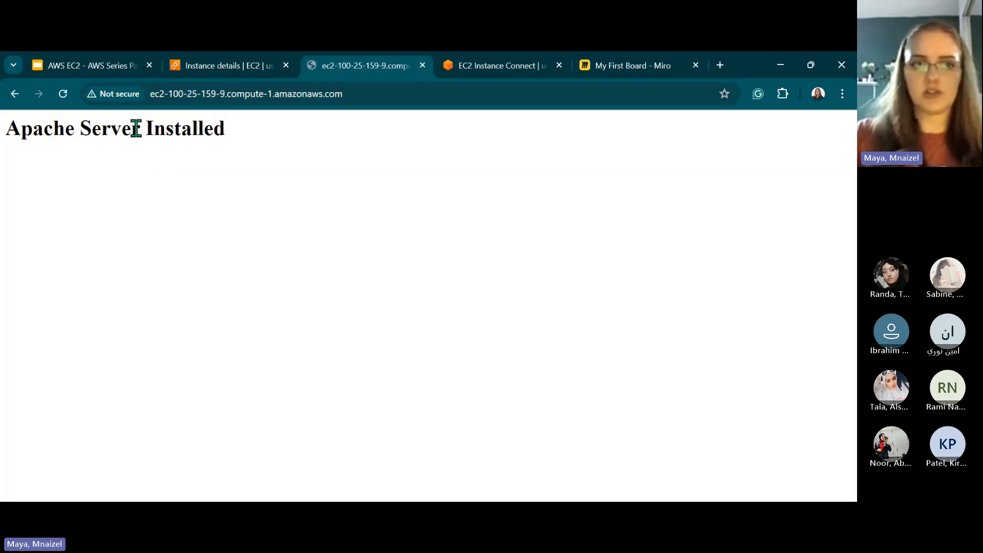
Run "sudo systemctl status httpd" in the instance's terminal session.
left_click(533, 66)
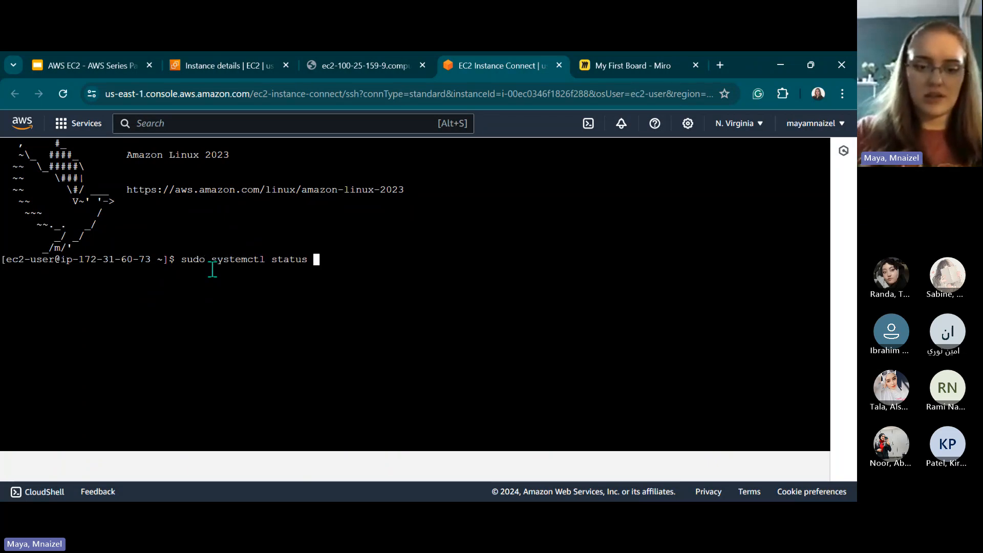
type("ht")
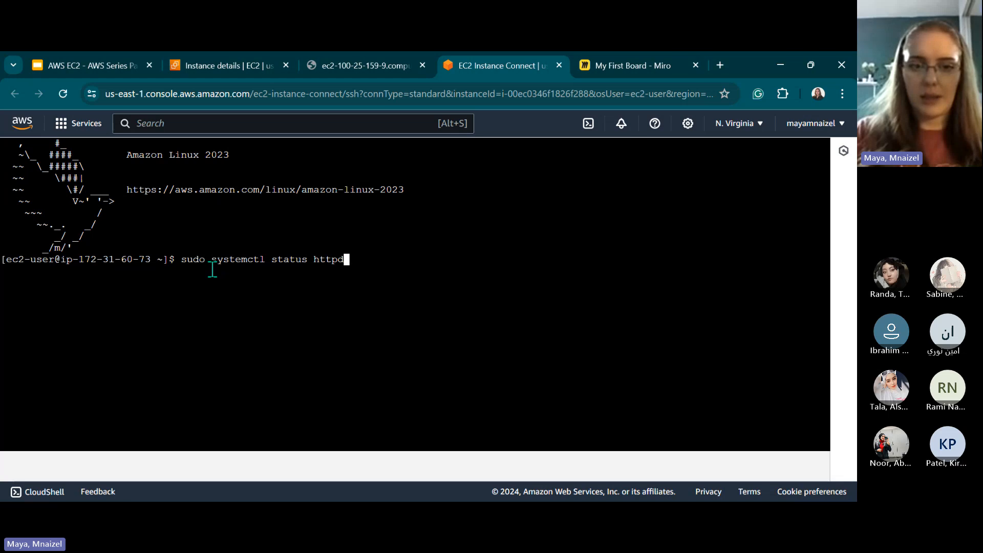
type("tpd")
key("Return")
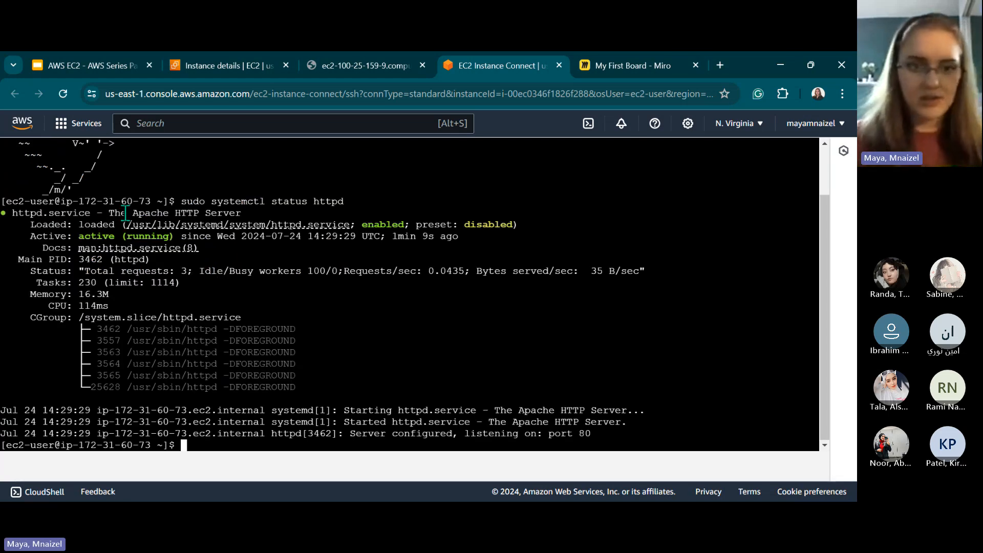
Examine the httpd service's loaded, enabled and active lines in the terminal and compare them with the heading on the instance's web page.
left_click_drag(132, 213, 269, 211)
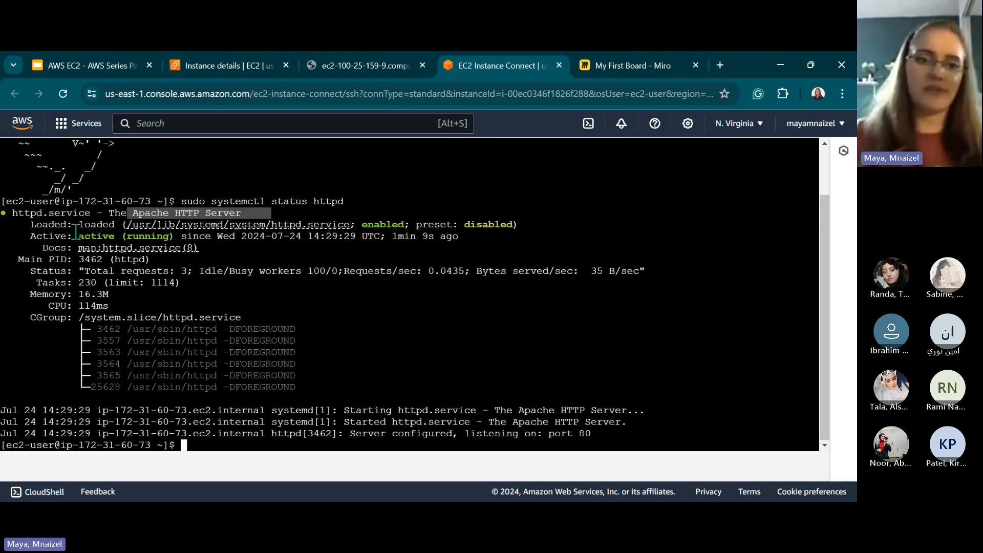
left_click_drag(74, 230, 519, 225)
left_click(451, 257)
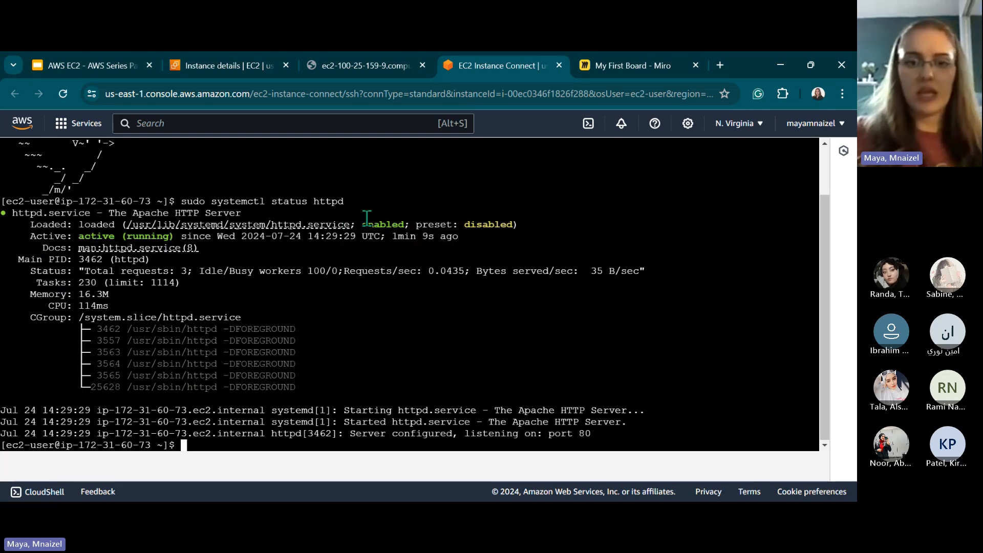
left_click_drag(367, 217, 418, 212)
left_click(391, 226)
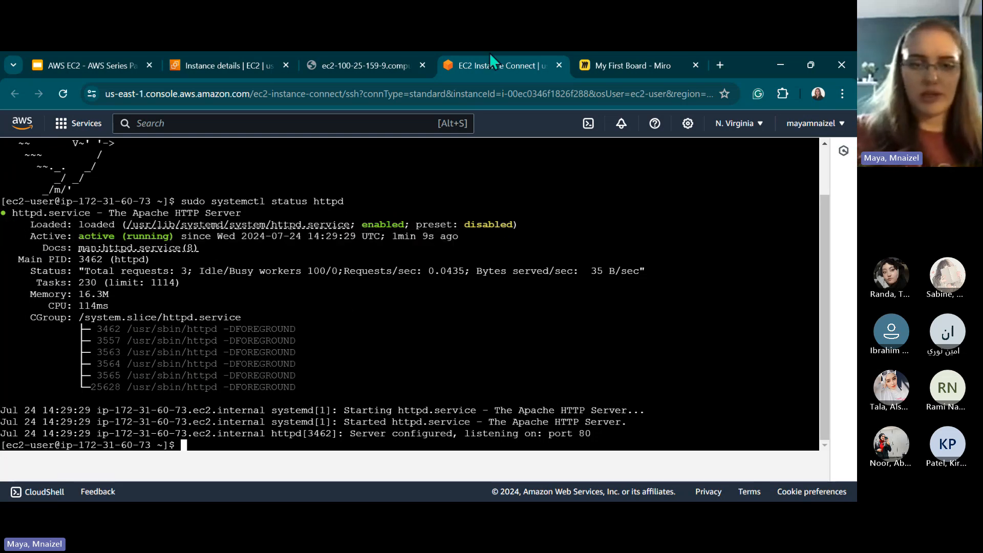
left_click(392, 71)
triple_click(85, 122)
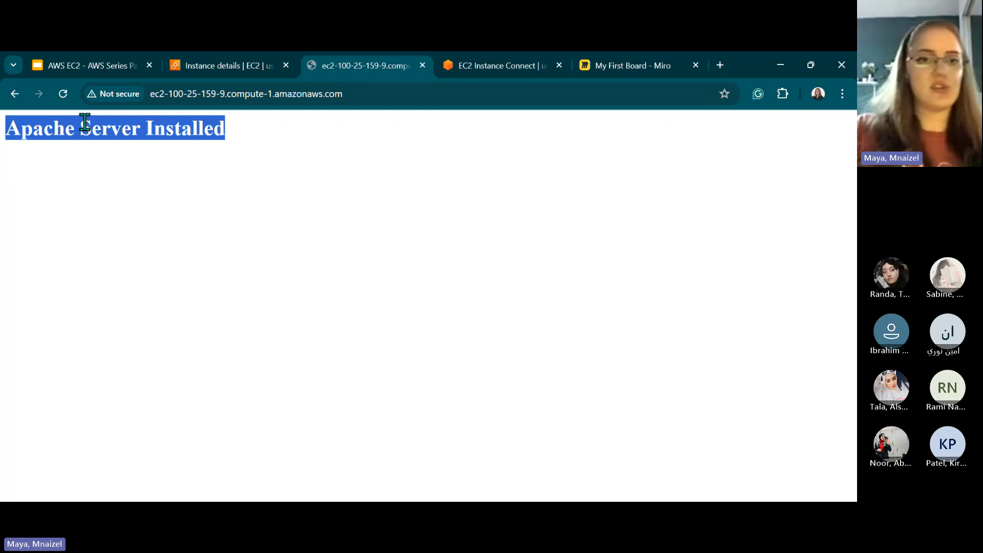
triple_click(49, 127)
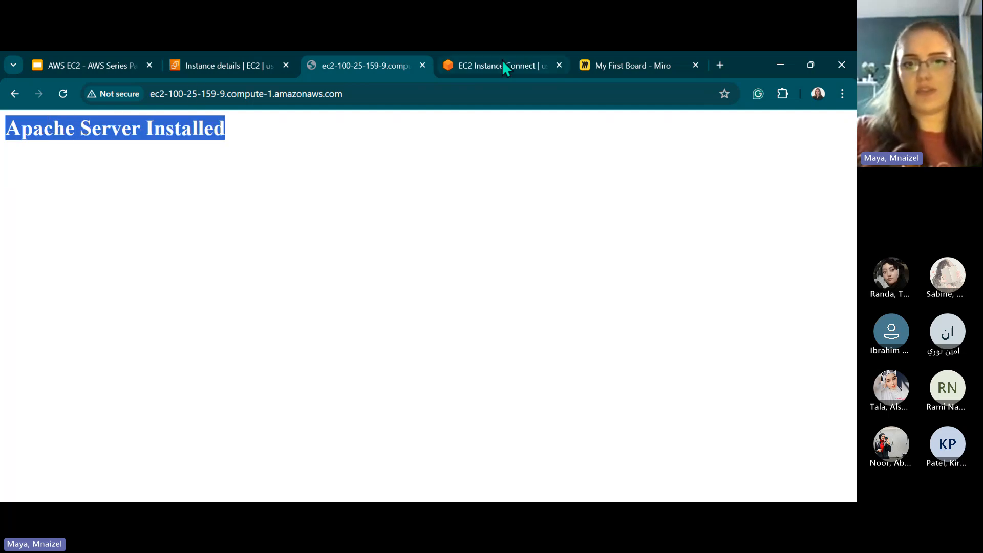
left_click(192, 131)
triple_click(192, 130)
left_click(509, 57)
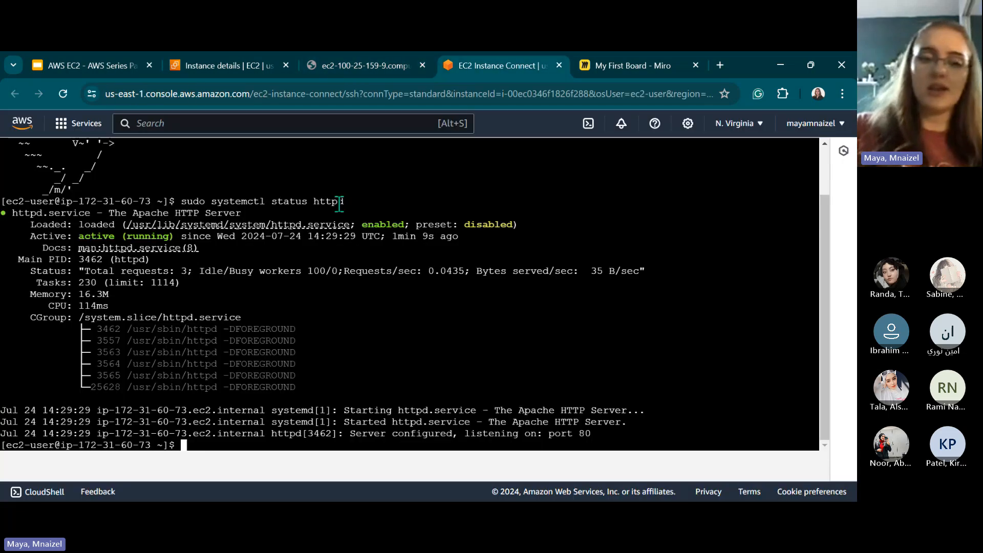
left_click_drag(70, 207, 230, 278)
left_click(310, 317)
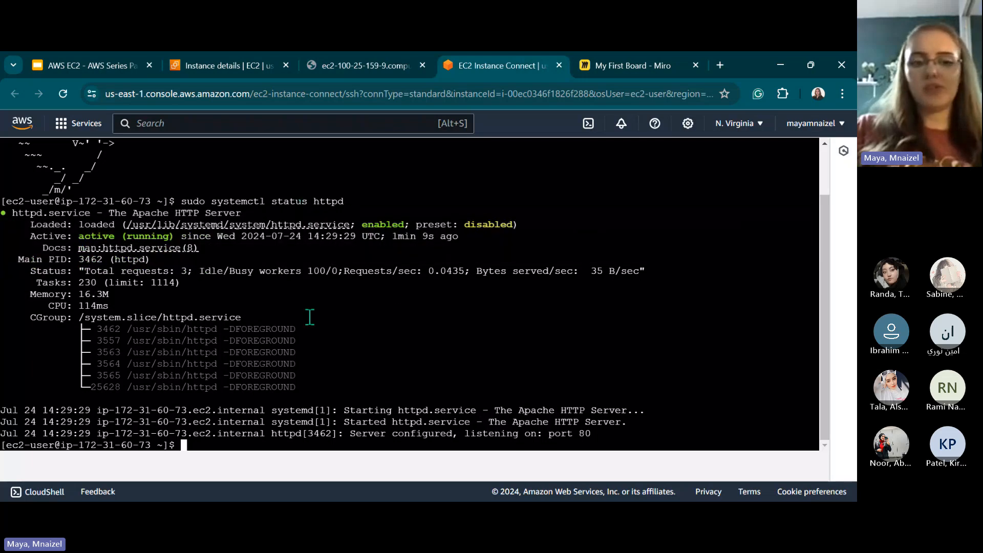
left_click_drag(80, 236, 215, 237)
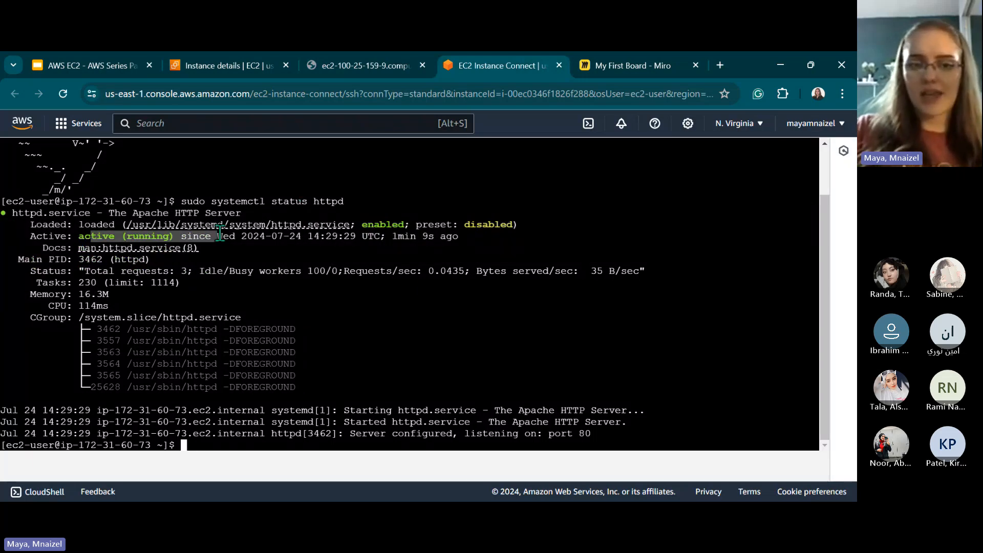
Close the instance's web page and terminal tabs and return to the instance details.
left_click(481, 52)
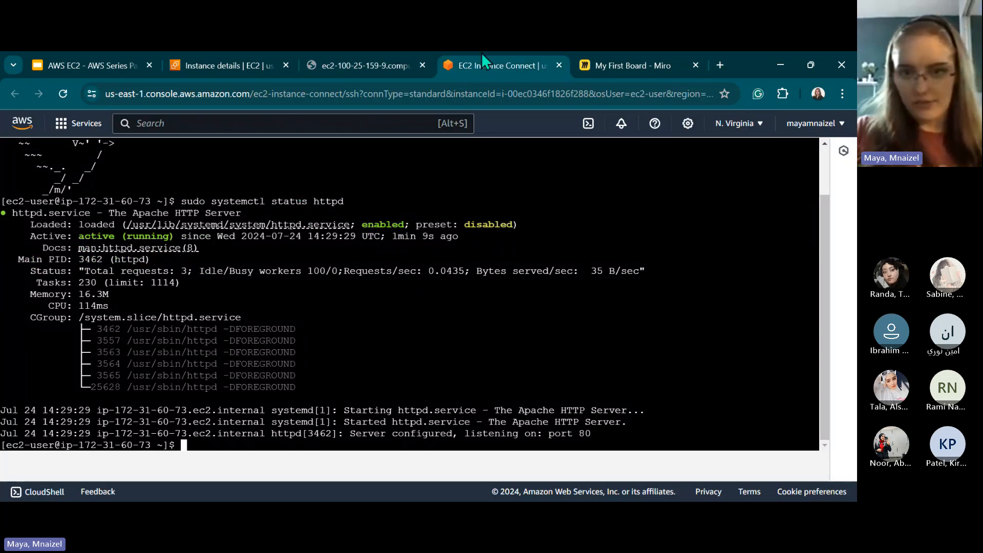
left_click(424, 64)
left_click(423, 64)
left_click(258, 66)
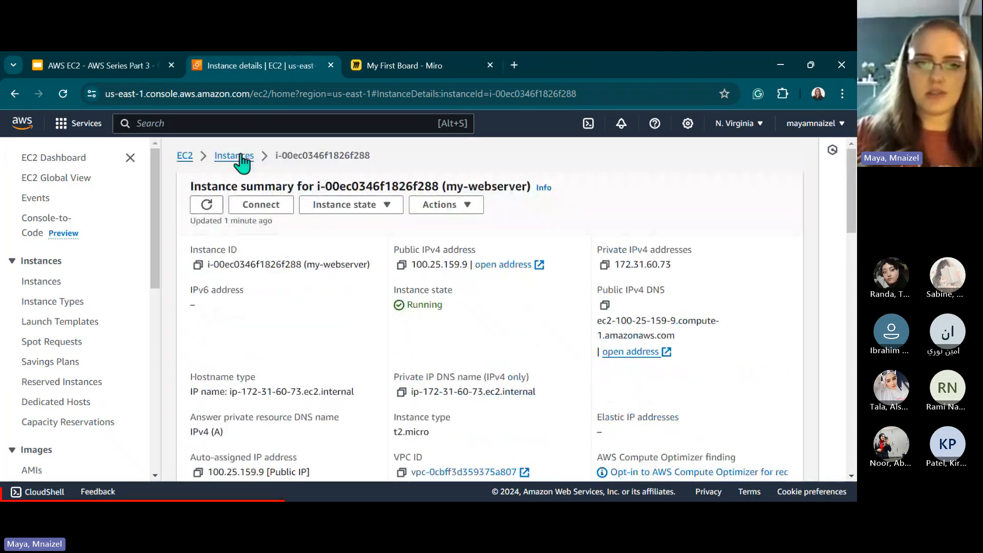
Stop the my-webserver instance and confirm the stop request.
left_click(381, 210)
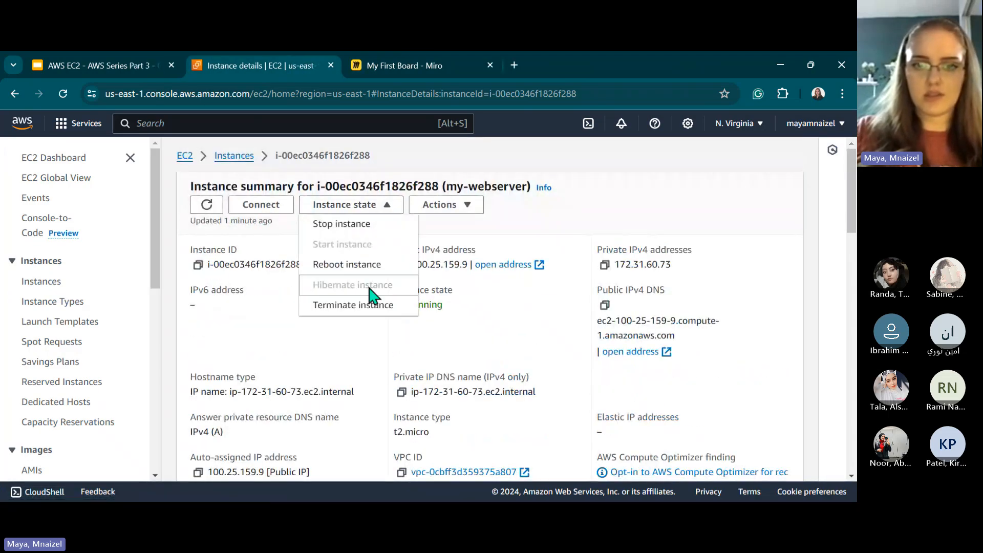
left_click(357, 226)
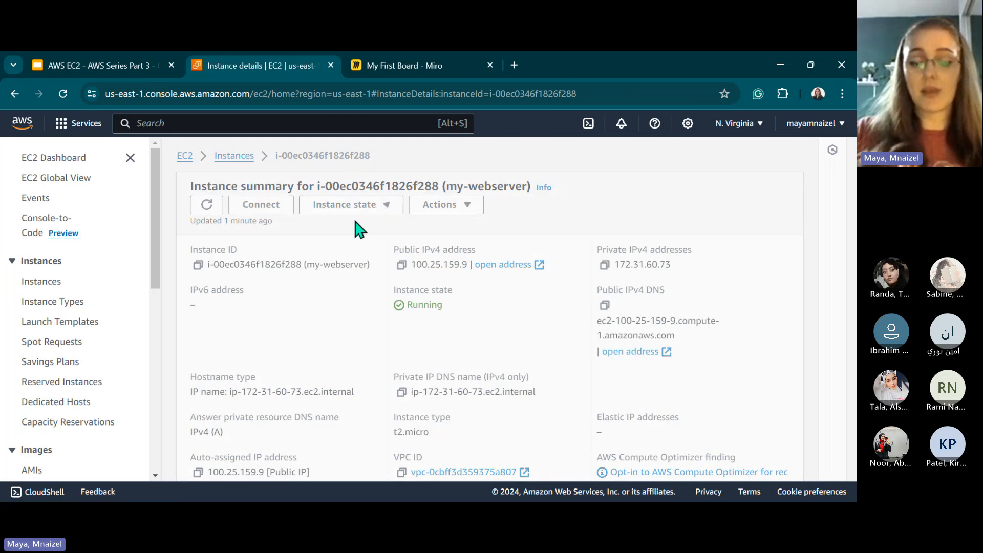
left_click(655, 397)
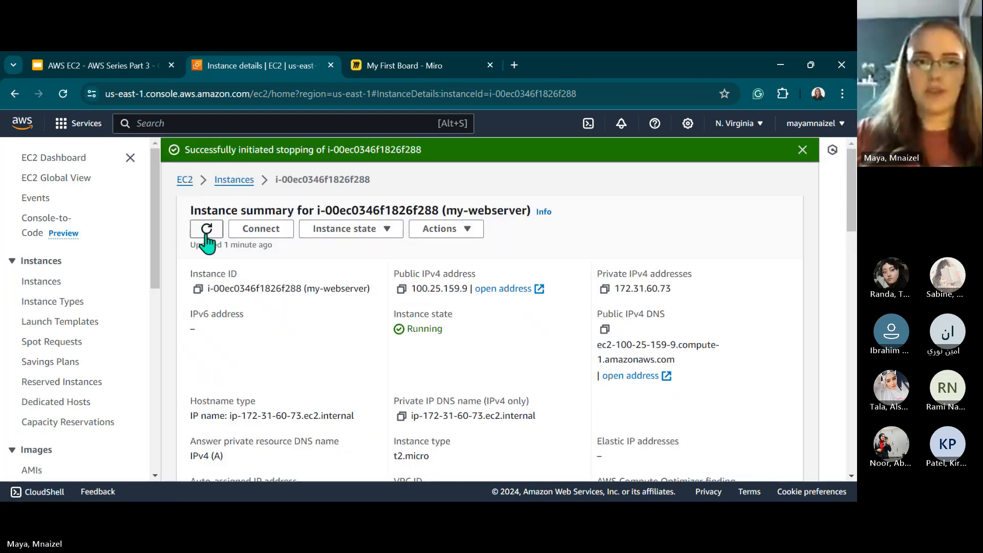
Open the instances list and refresh it repeatedly to check the state of my-webserver.
left_click(207, 230)
left_click(234, 180)
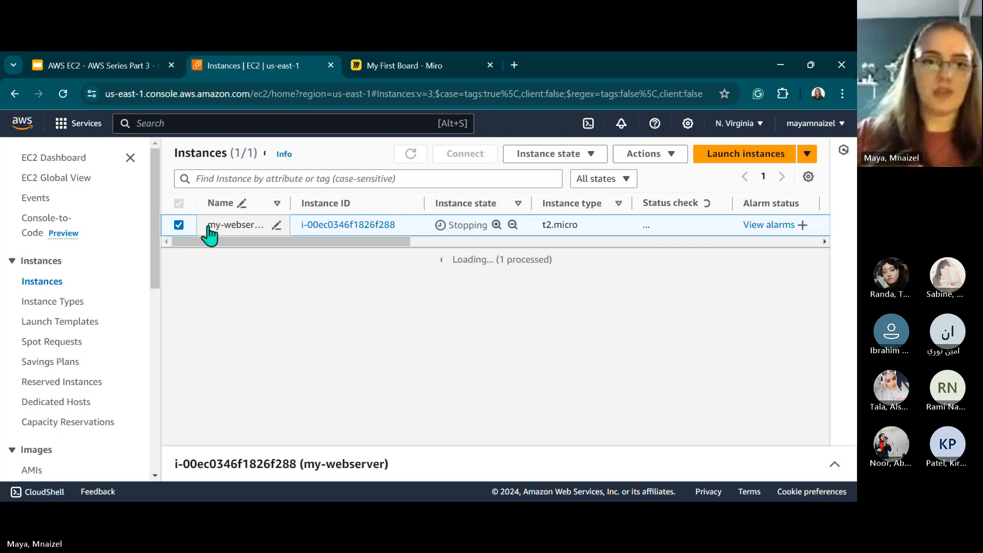
left_click(411, 154)
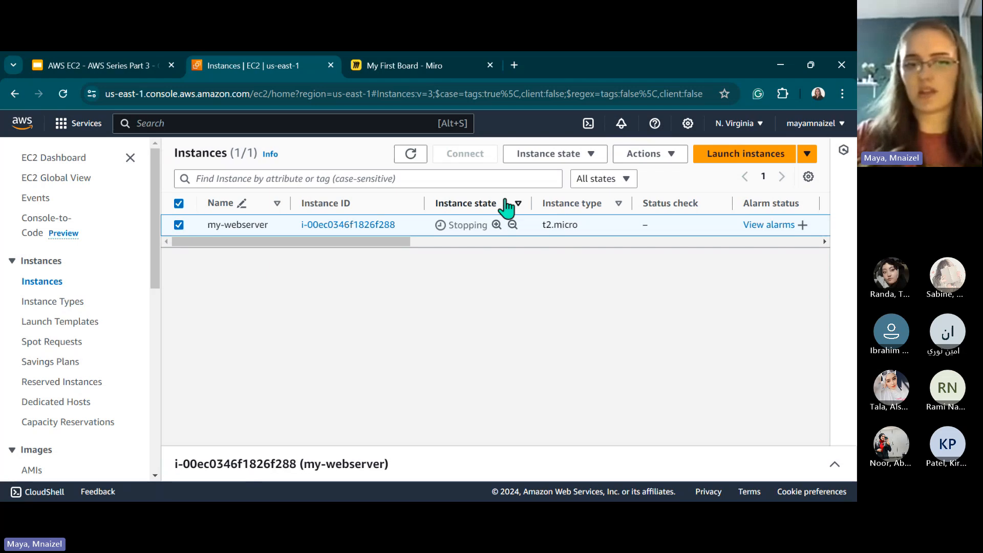
left_click(401, 154)
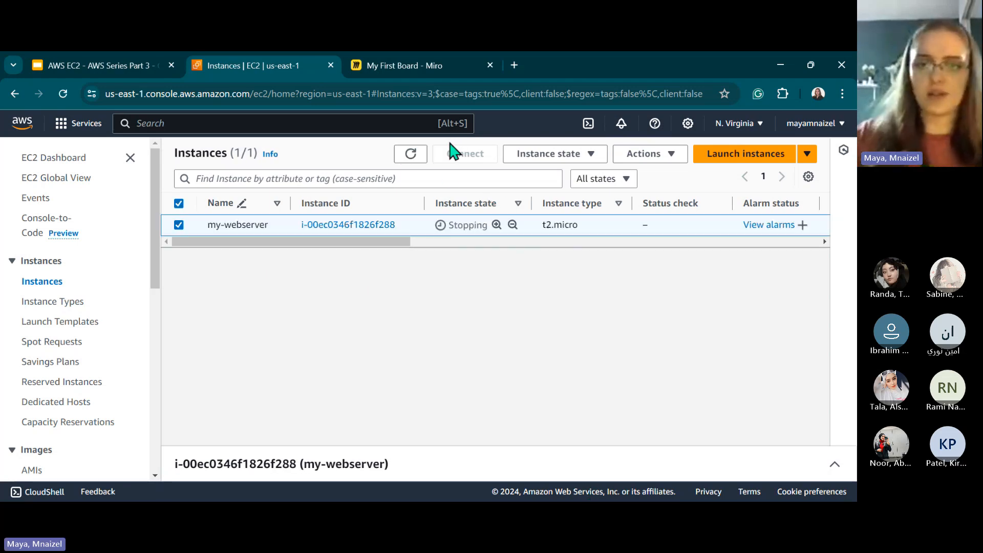
left_click(411, 153)
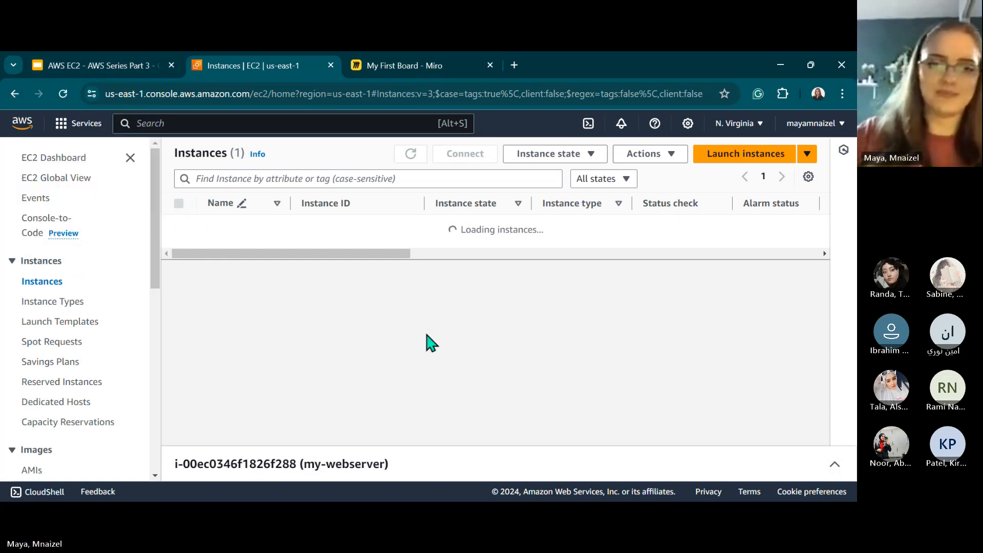
left_click(413, 152)
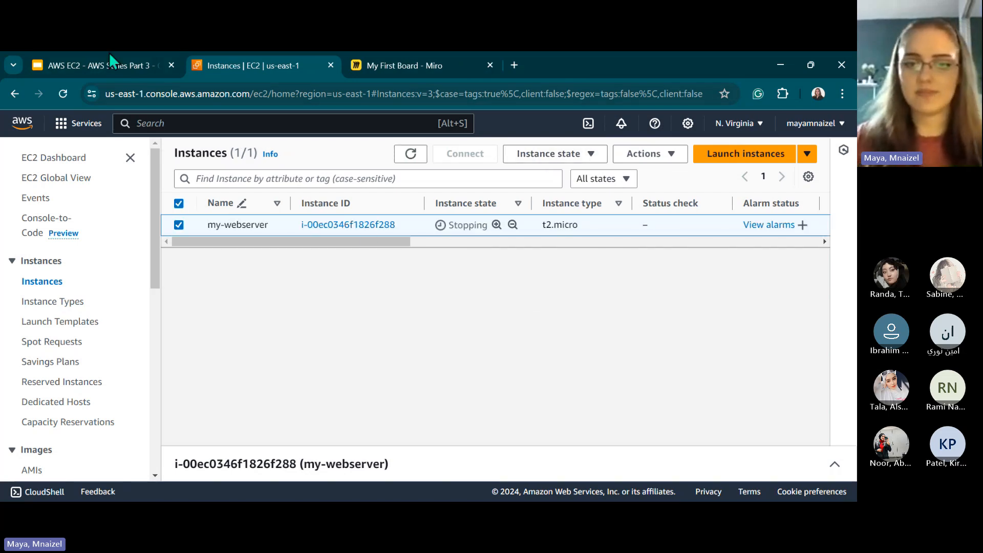
left_click(131, 62)
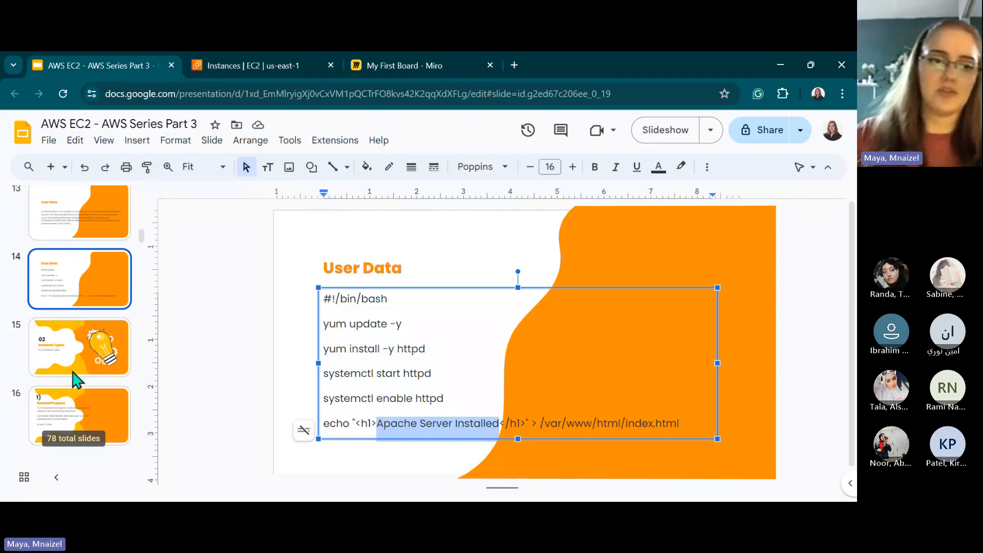
left_click(82, 332)
left_click(268, 67)
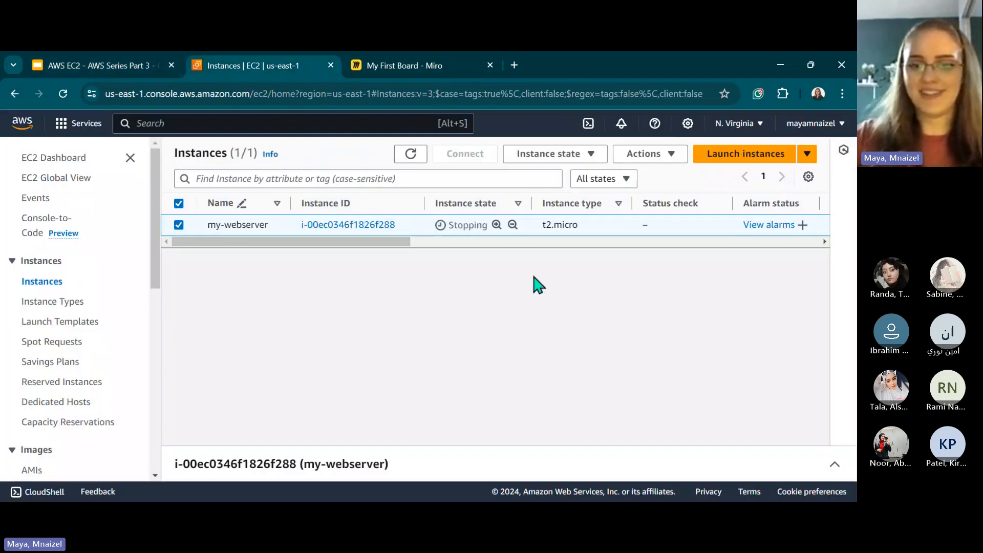
left_click(411, 154)
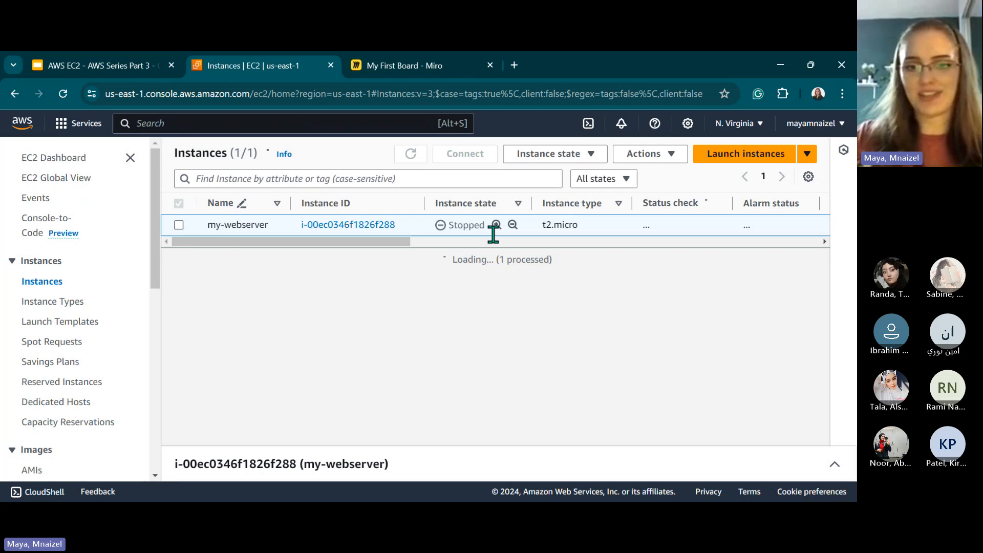
Select the stopped my-webserver instance and start creating a launch template from it.
left_click(493, 234)
left_click(651, 154)
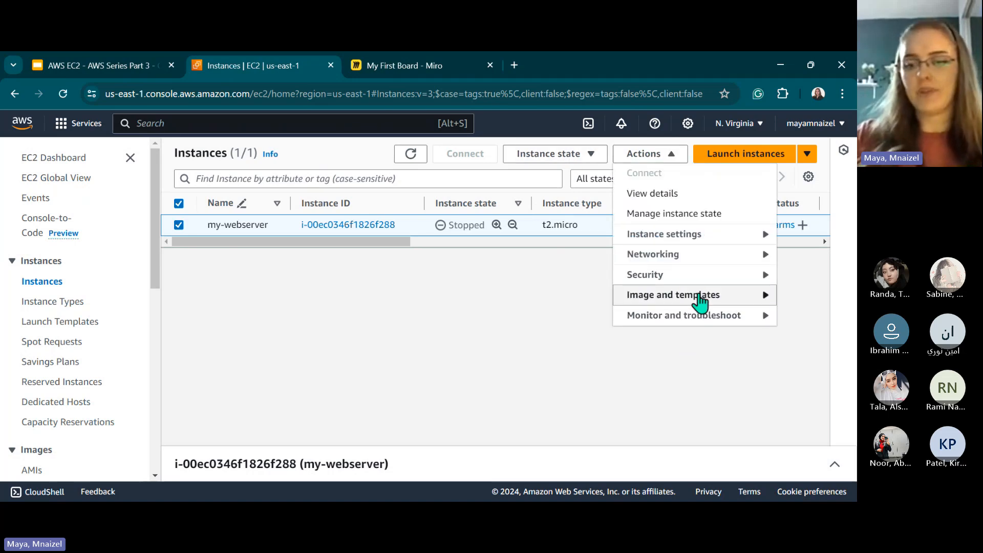
mouse_move(699, 302)
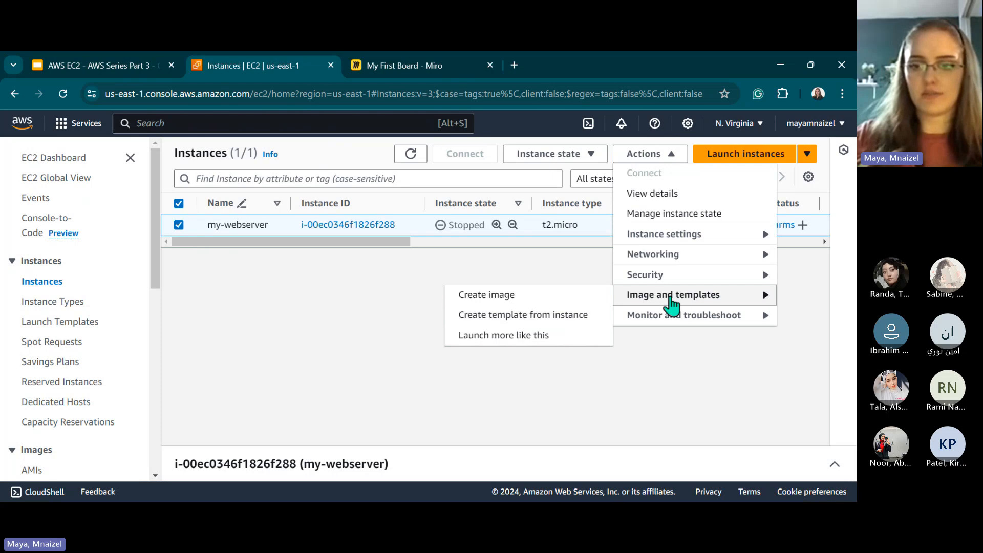
left_click(538, 316)
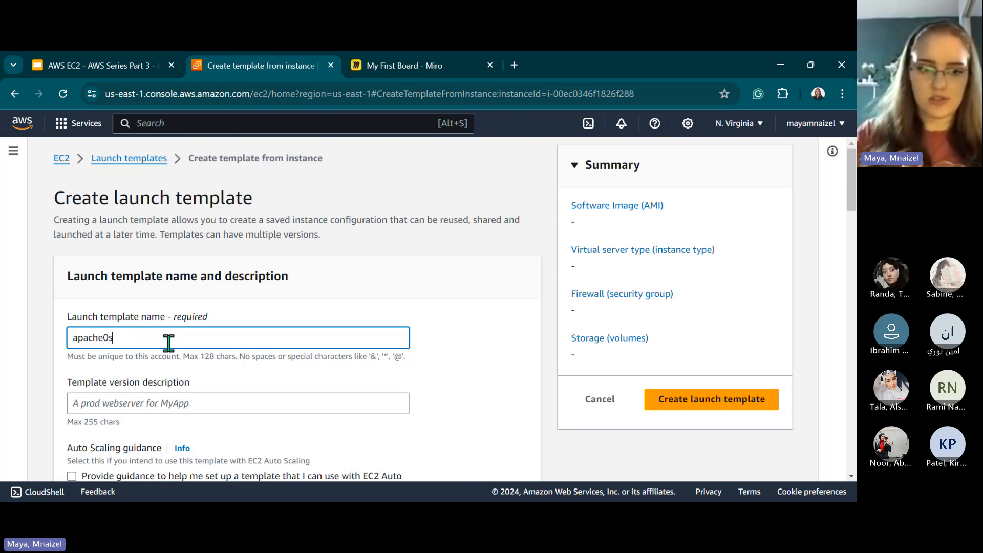
Name the launch template apache0-server and set its version description to "This EC2 Contains Apache server".
left_click(168, 342)
type("apache0-server")
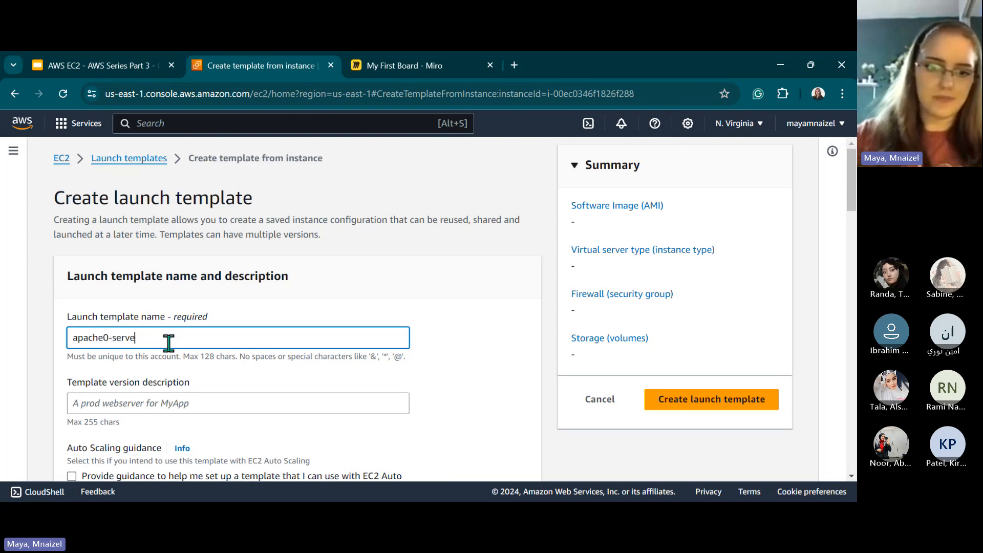
left_click(133, 407)
scroll(114, 350, "down", 4)
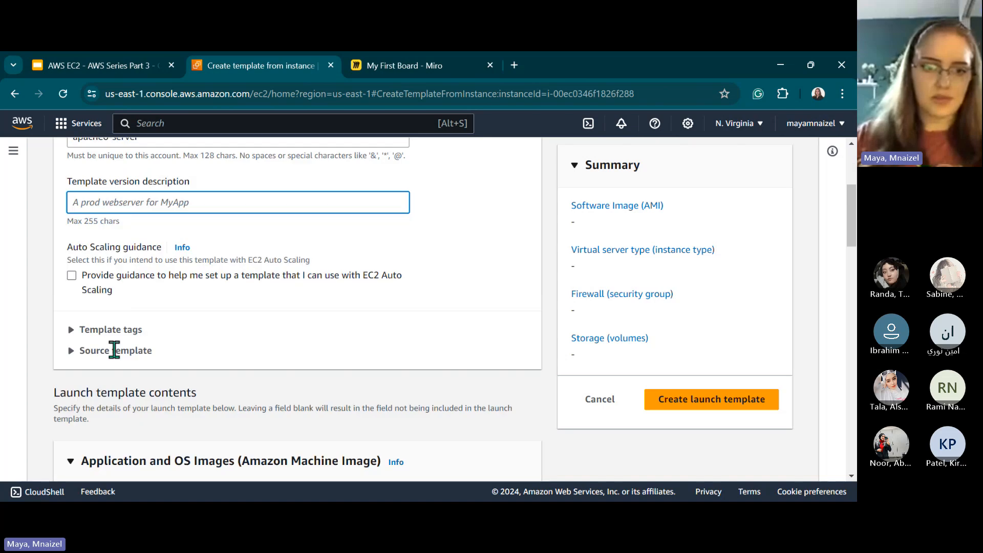
scroll(121, 274, "up", 3)
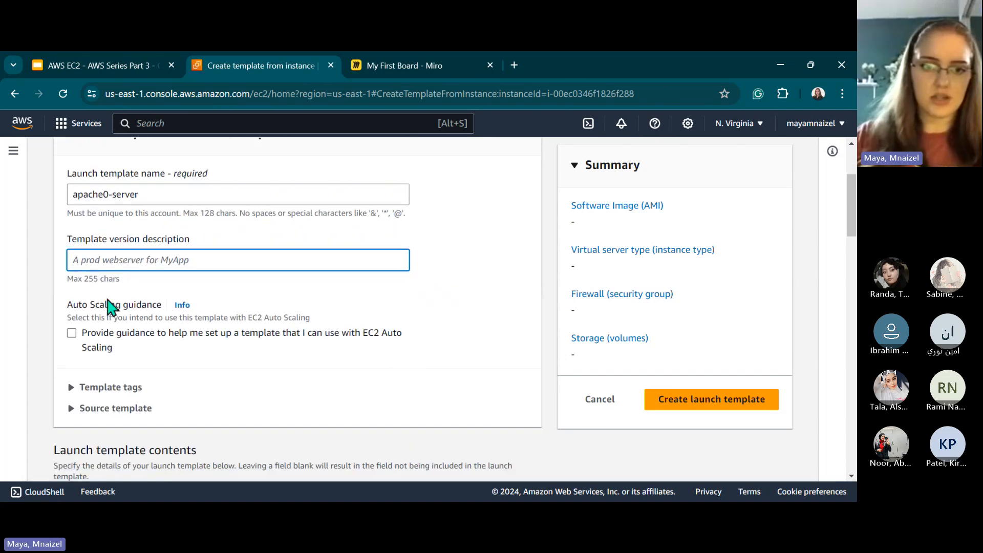
type("This")
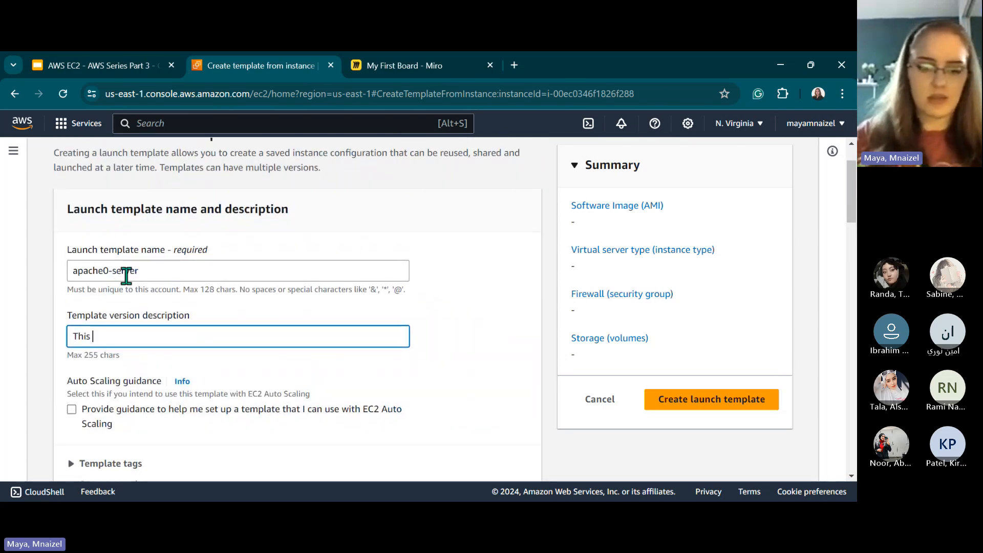
type(" EC2 Cont")
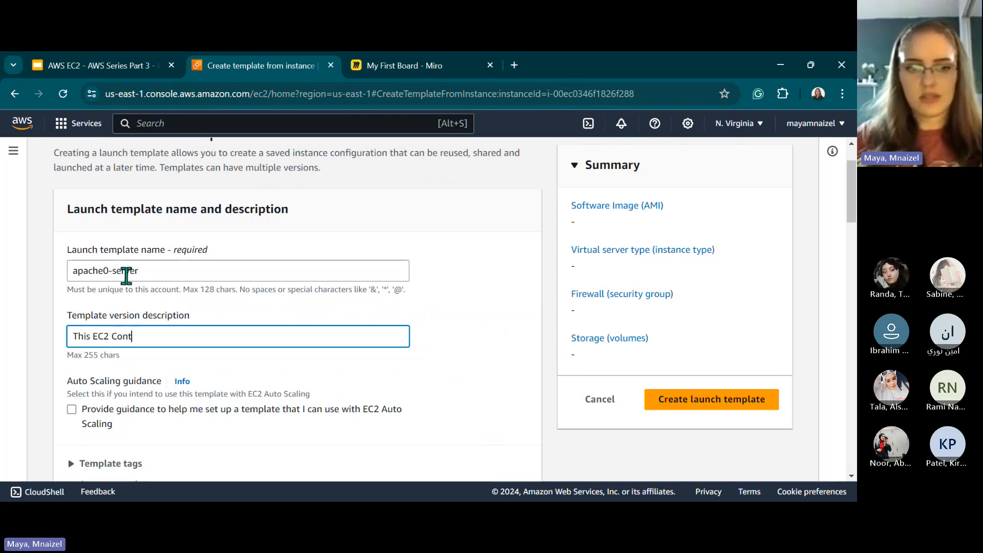
type("ains Apa")
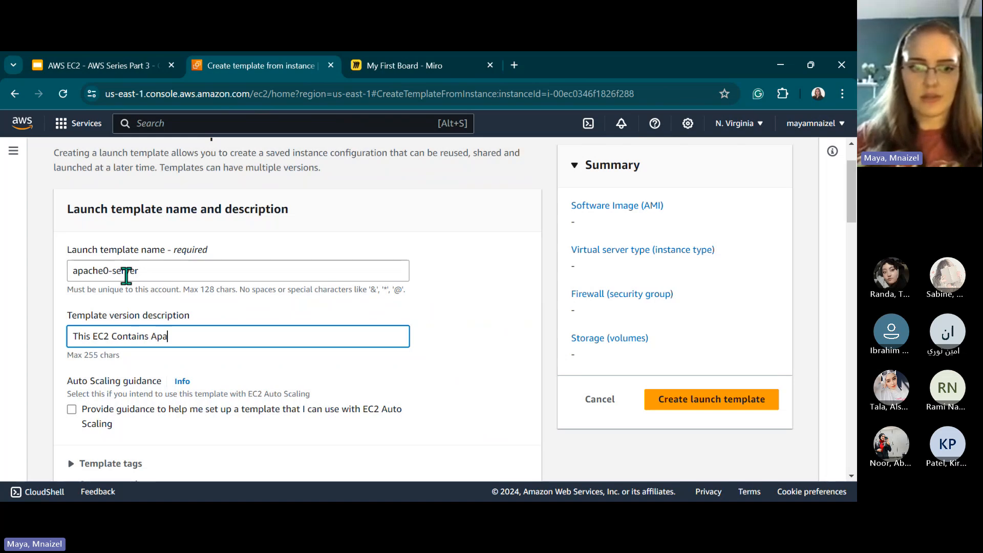
type("che server")
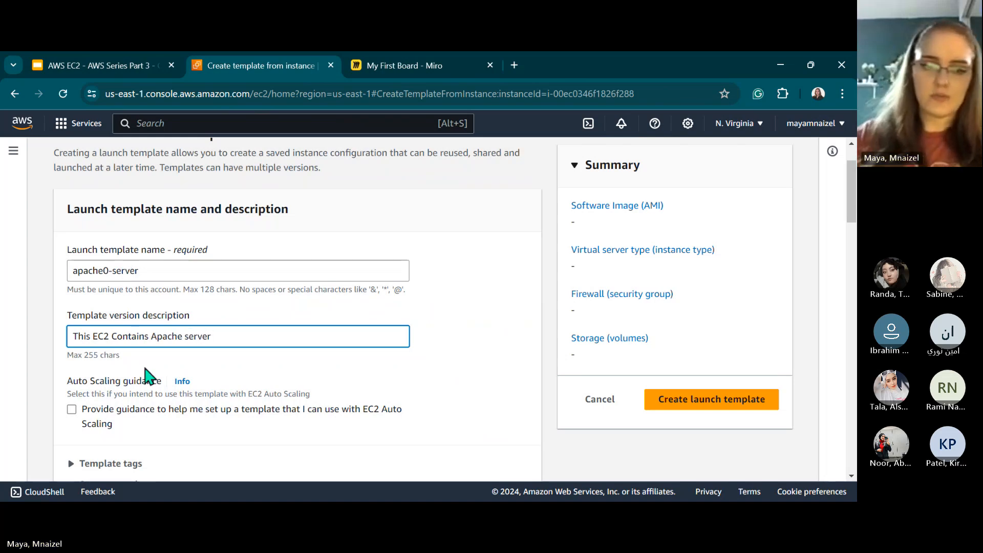
Review the template's machine image section and the key pair choices.
scroll(205, 286, "down", 10)
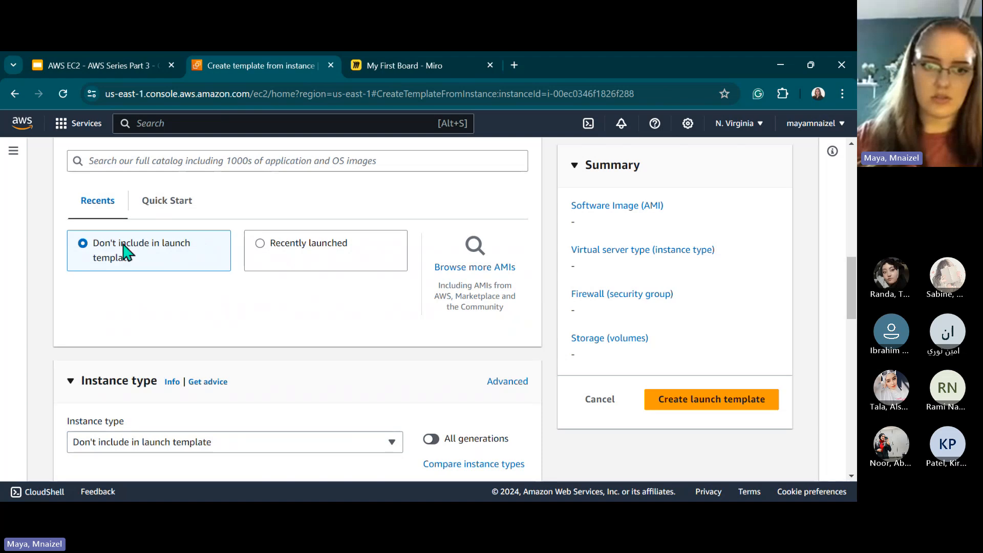
scroll(219, 236, "up", 3)
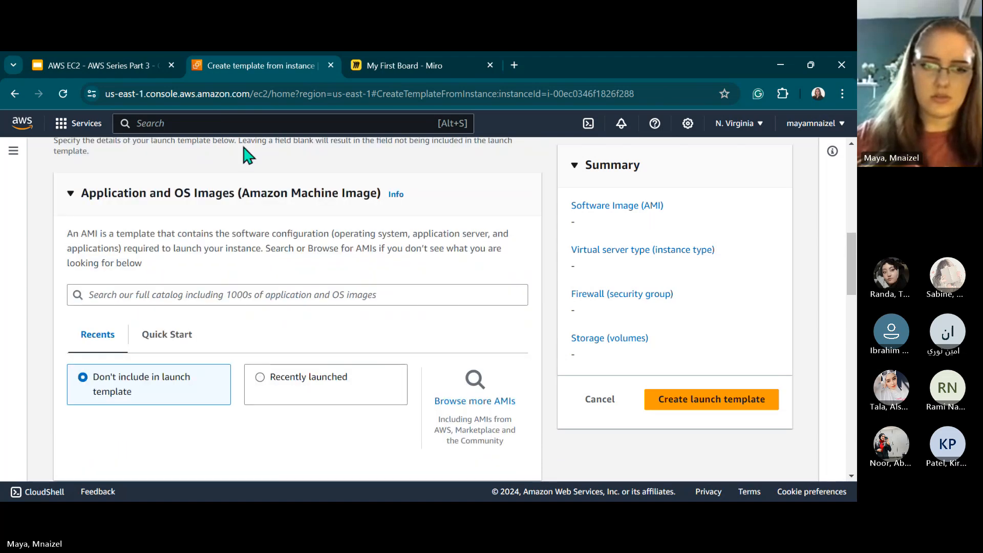
left_click_drag(168, 194, 289, 194)
left_click(244, 342)
scroll(245, 342, "down", 10)
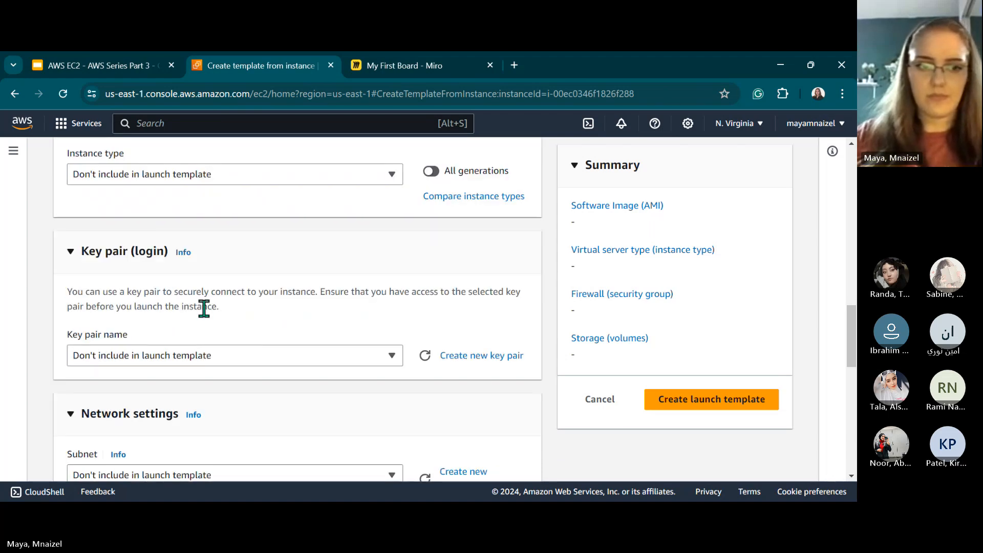
left_click(266, 358)
left_click(266, 358)
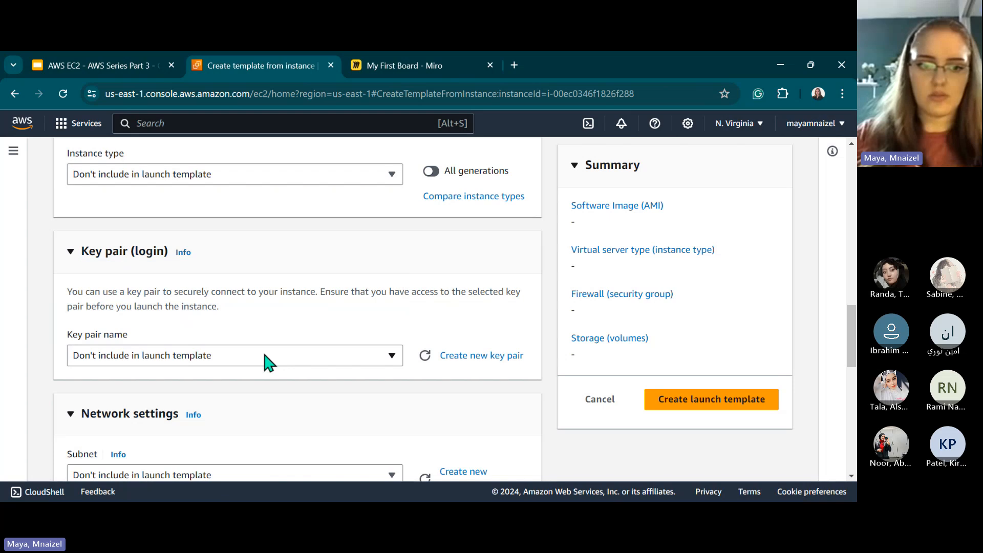
left_click(265, 358)
left_click(4, 265)
scroll(184, 226, "up", 3)
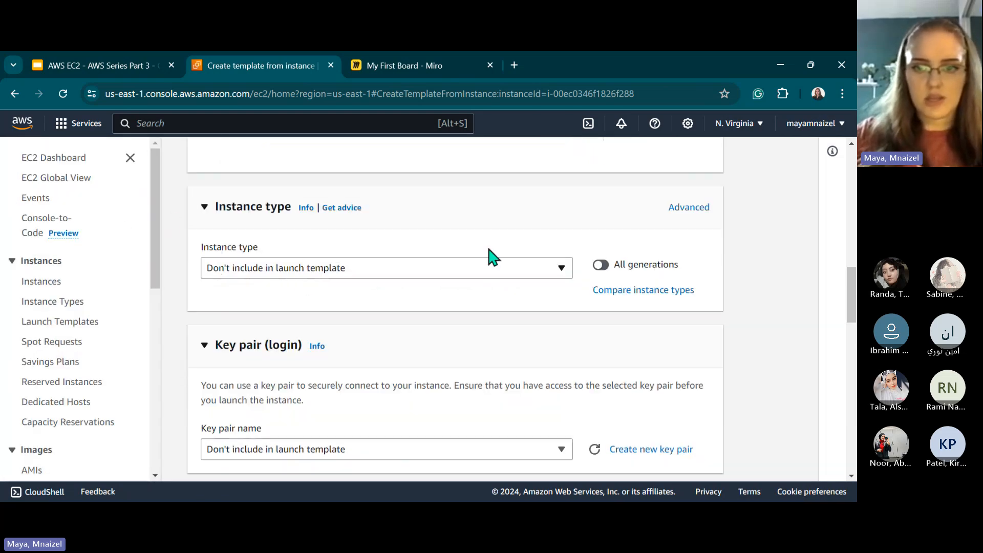
left_click(527, 267)
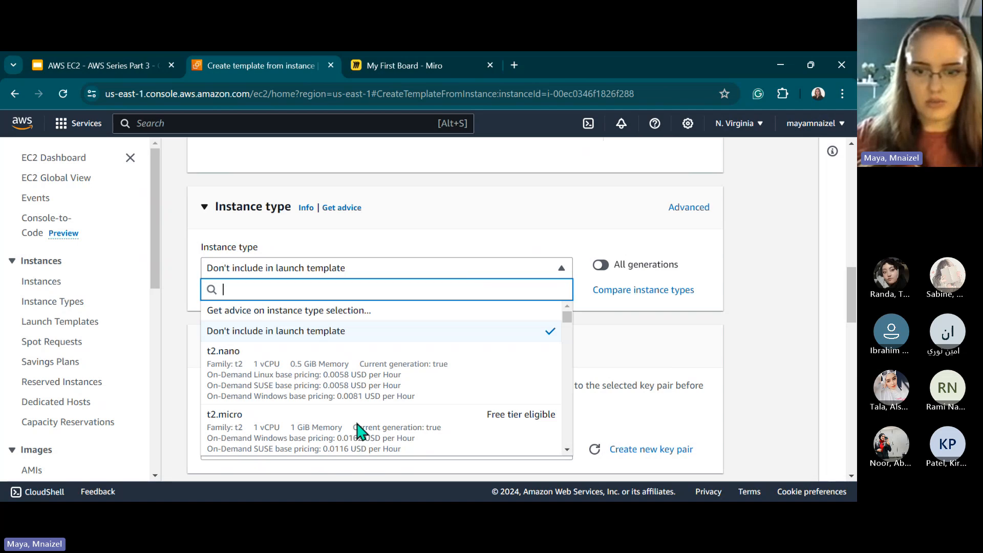
key("Escape")
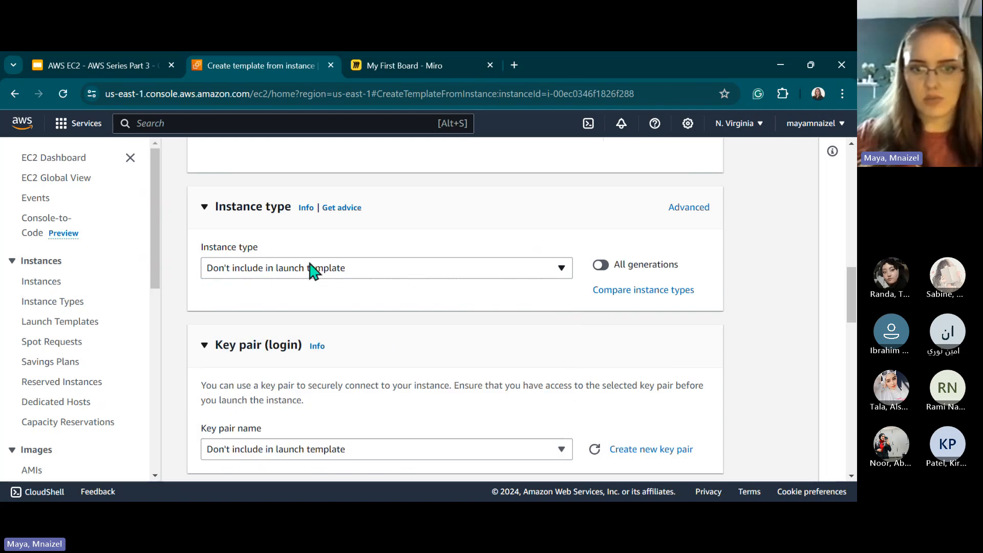
left_click(130, 158)
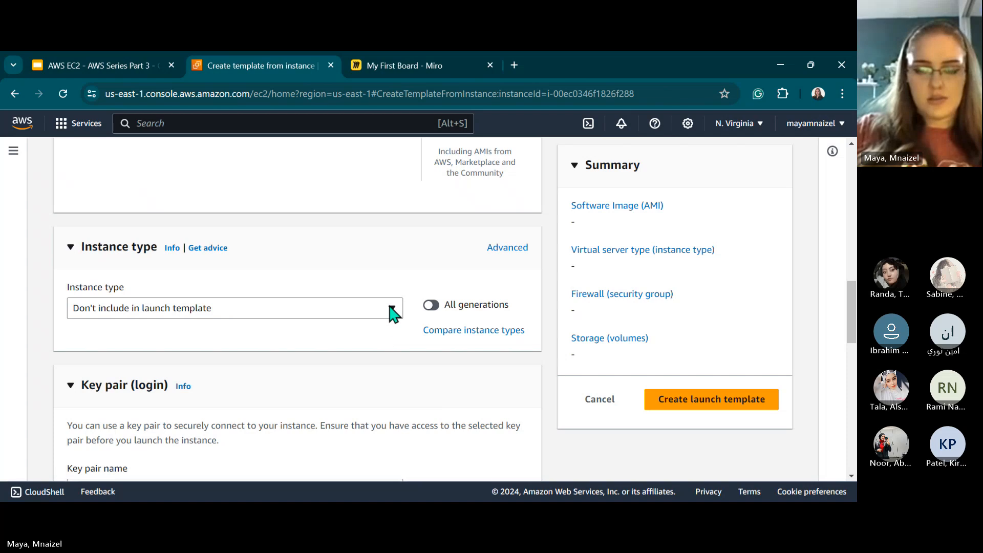
Set the template's instance type to t2.micro.
scroll(288, 325, "down", 1)
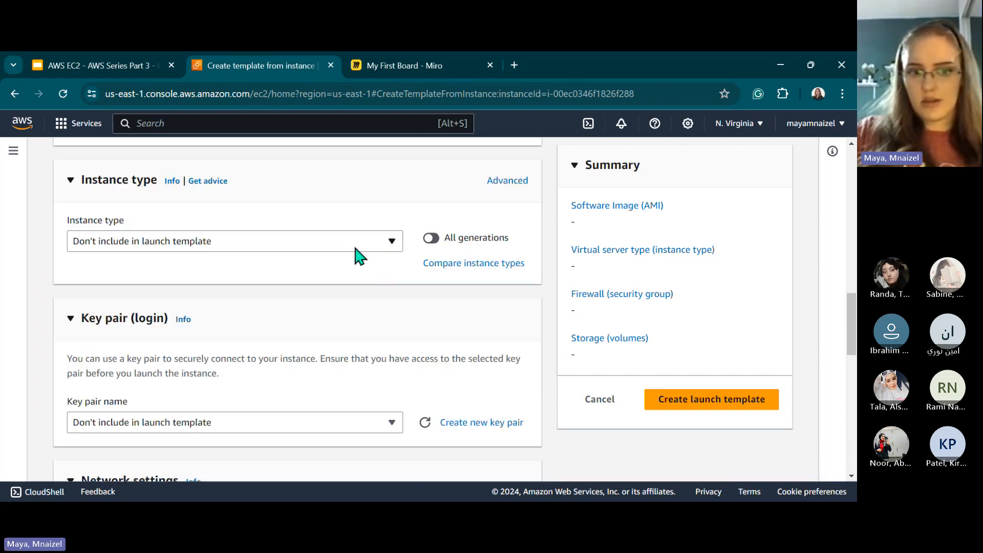
scroll(354, 258, "down", 1)
scroll(369, 260, "up", 1)
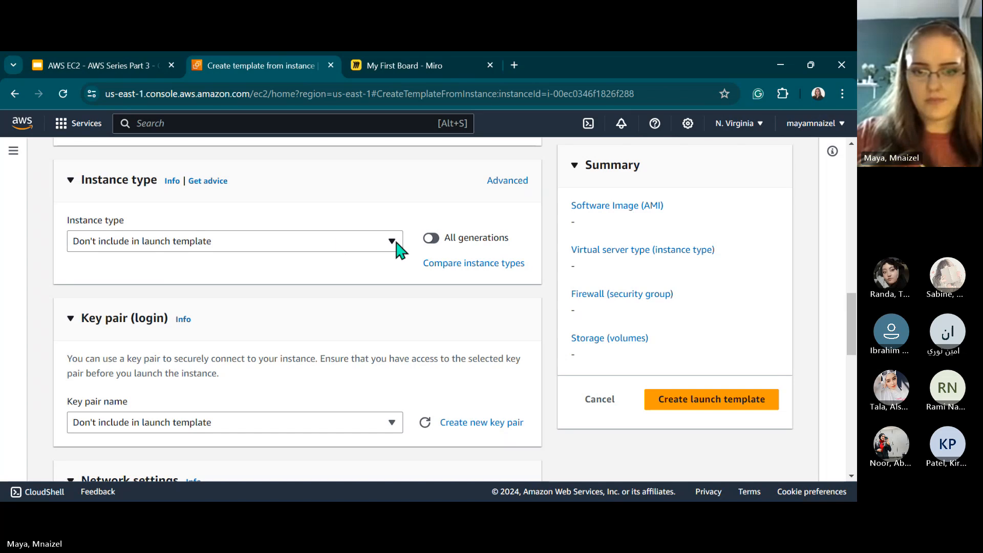
scroll(204, 259, "up", 3)
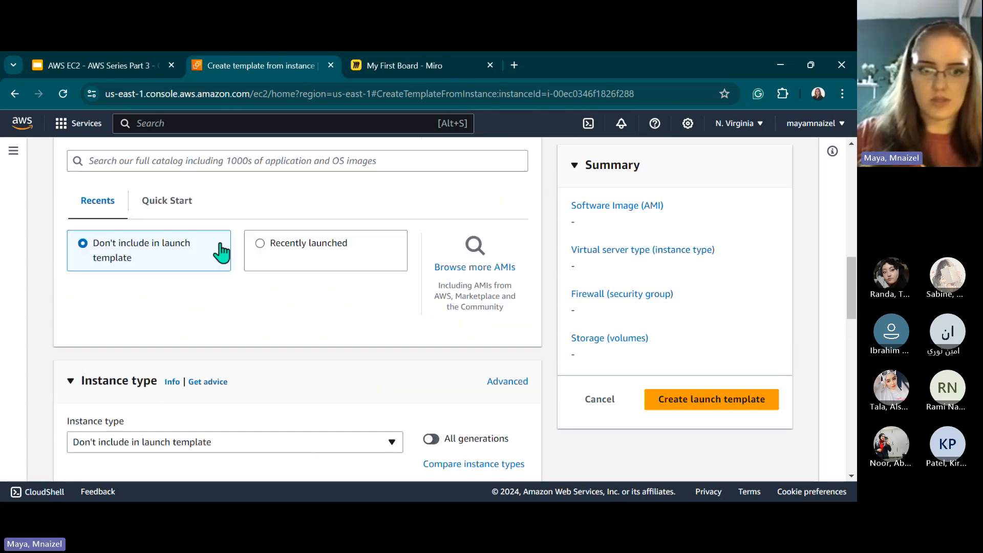
left_click(214, 435)
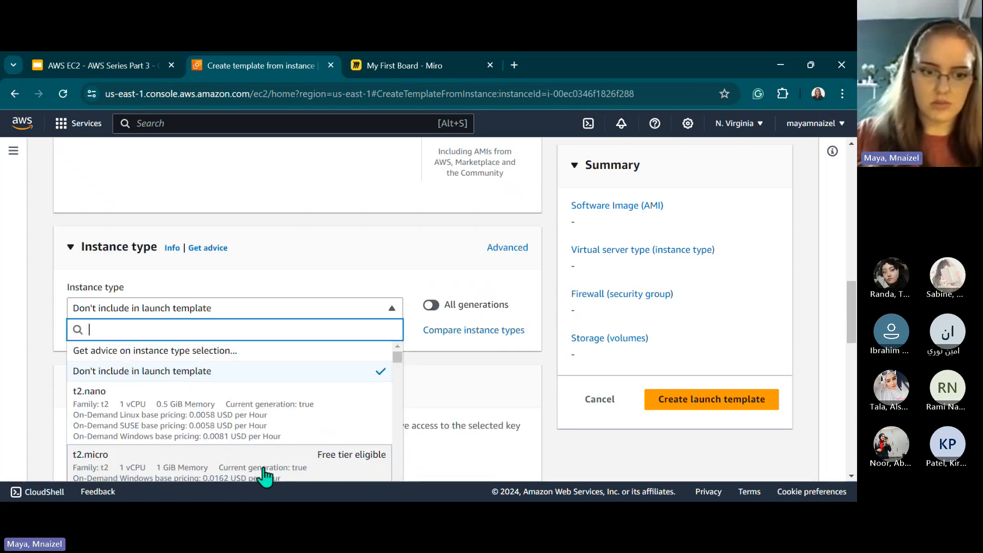
left_click(265, 476)
Choose not to include a key pair in the launch template and look through the subnet options.
scroll(285, 323, "down", 4)
left_click(345, 344)
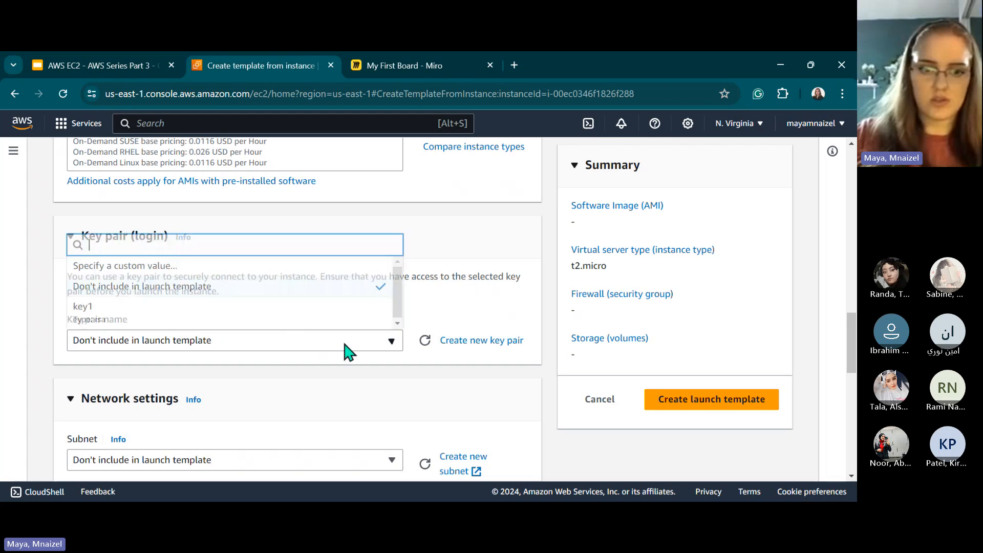
left_click(179, 287)
scroll(246, 384, "down", 4)
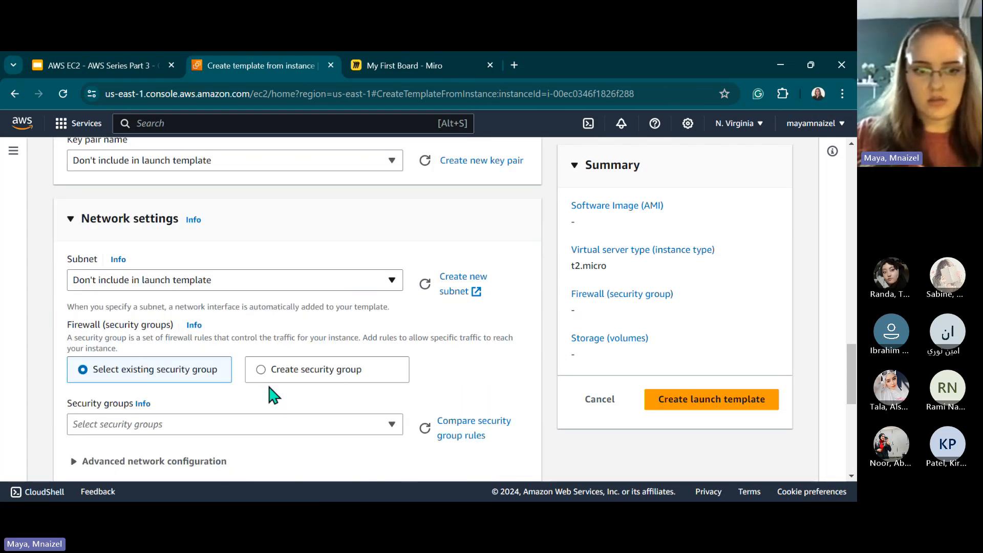
scroll(274, 394, "down", 2)
left_click(307, 197)
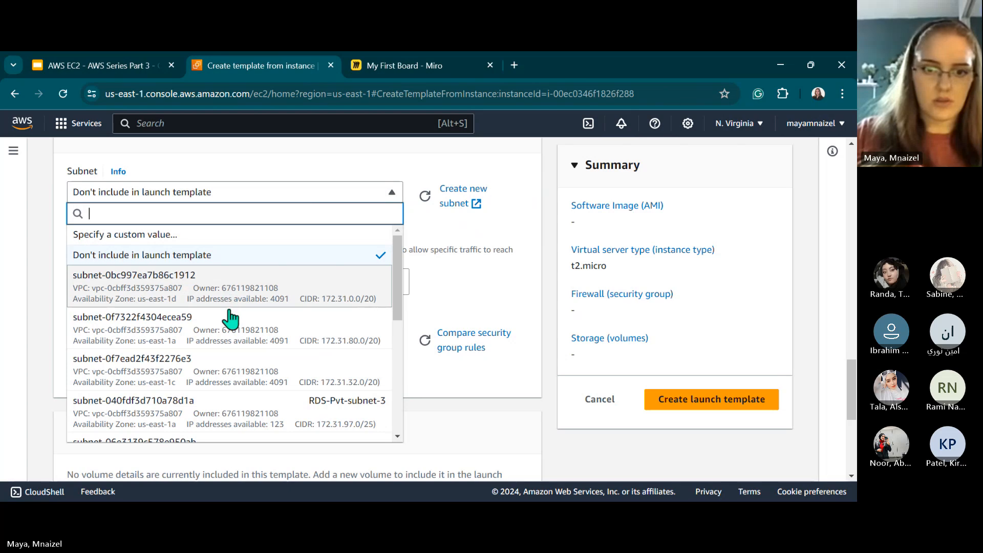
left_click(297, 146)
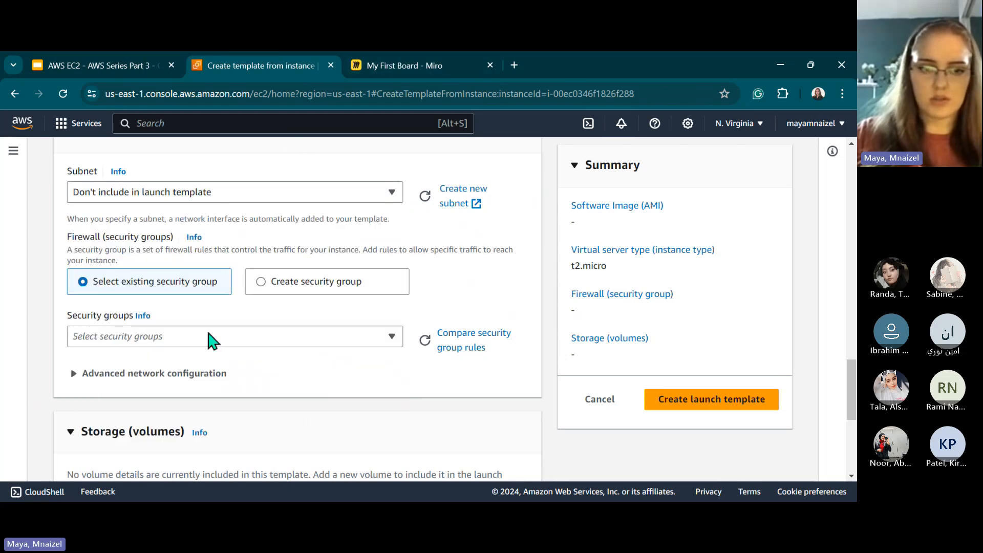
Look through the existing security groups offered for the template's firewall setting.
left_click(197, 338)
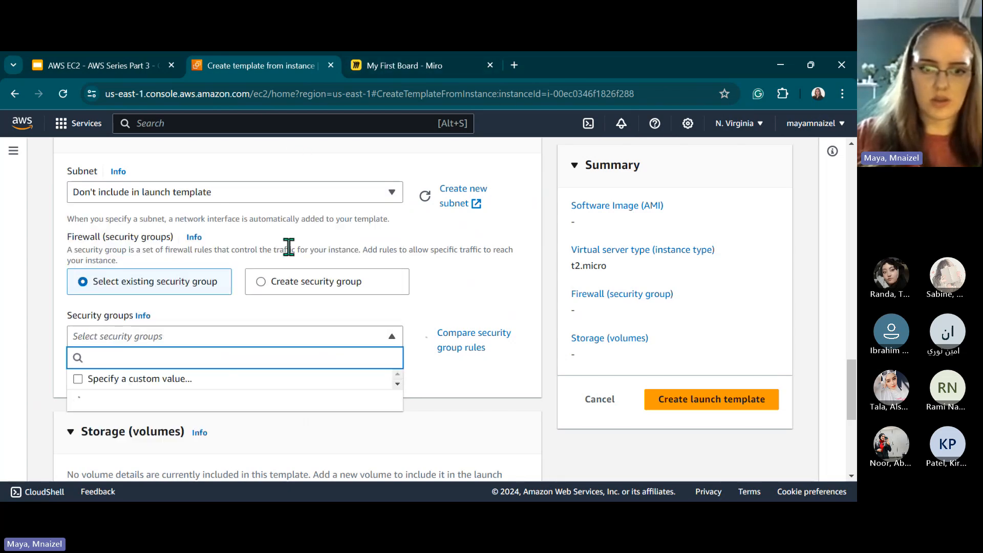
scroll(217, 389, "down", 1)
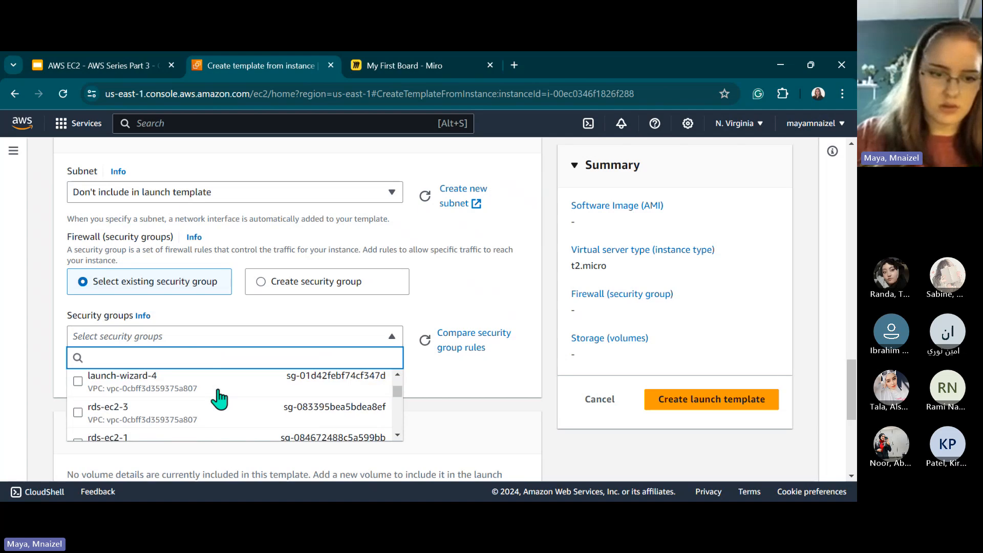
scroll(219, 400, "down", 3)
scroll(219, 399, "up", 3)
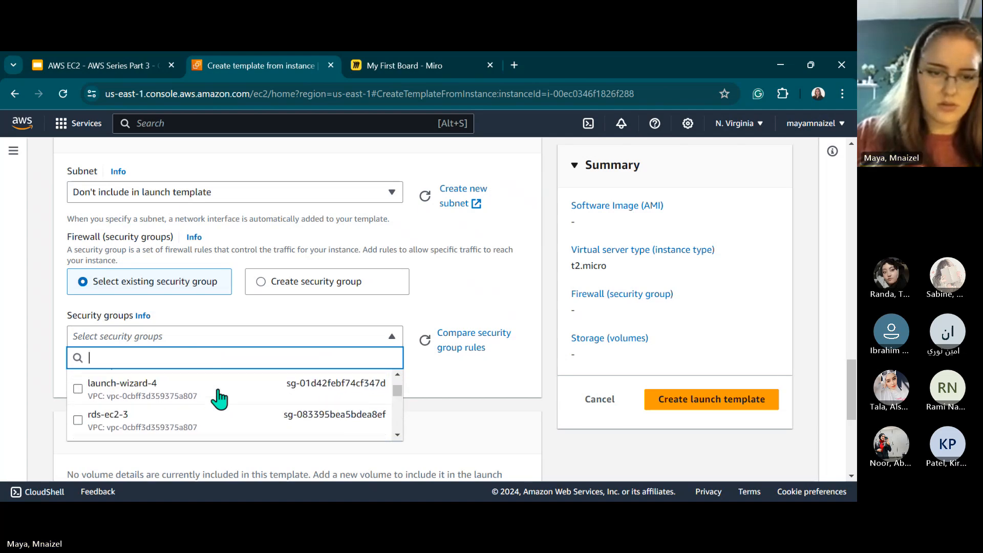
scroll(219, 399, "up", 2)
Search for the AWS console in a new browser tab and open its home page.
left_click(512, 65)
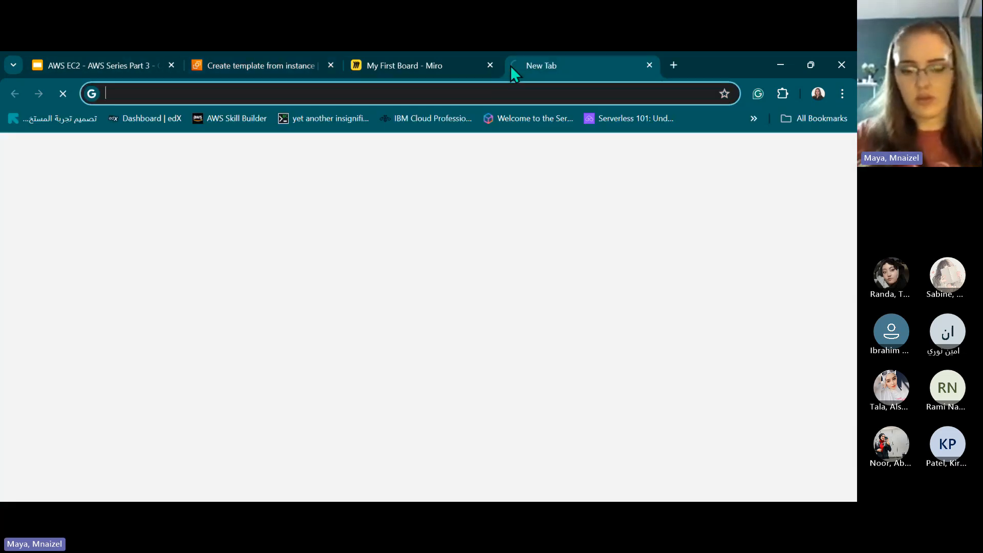
type("aws cons")
key("Return")
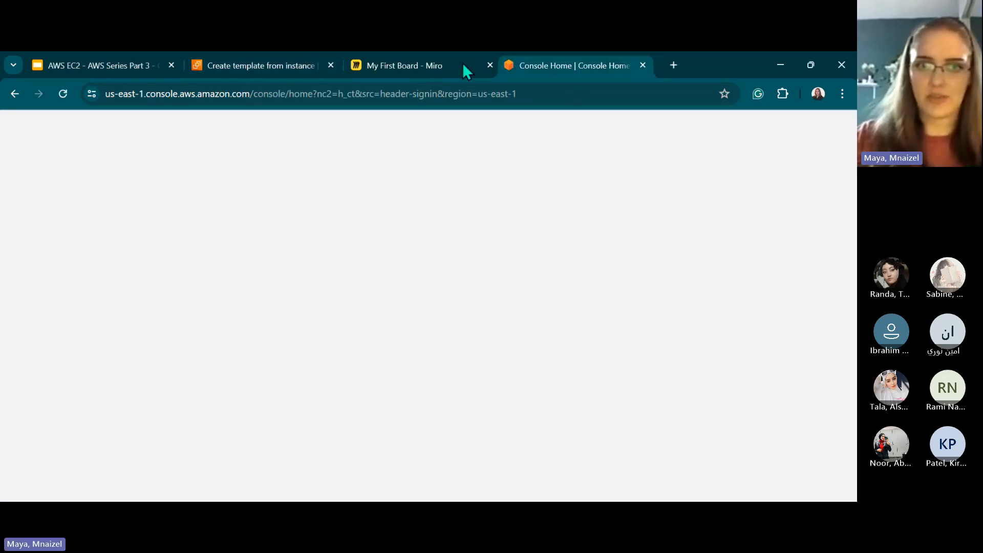
left_click(256, 73)
left_click(563, 73)
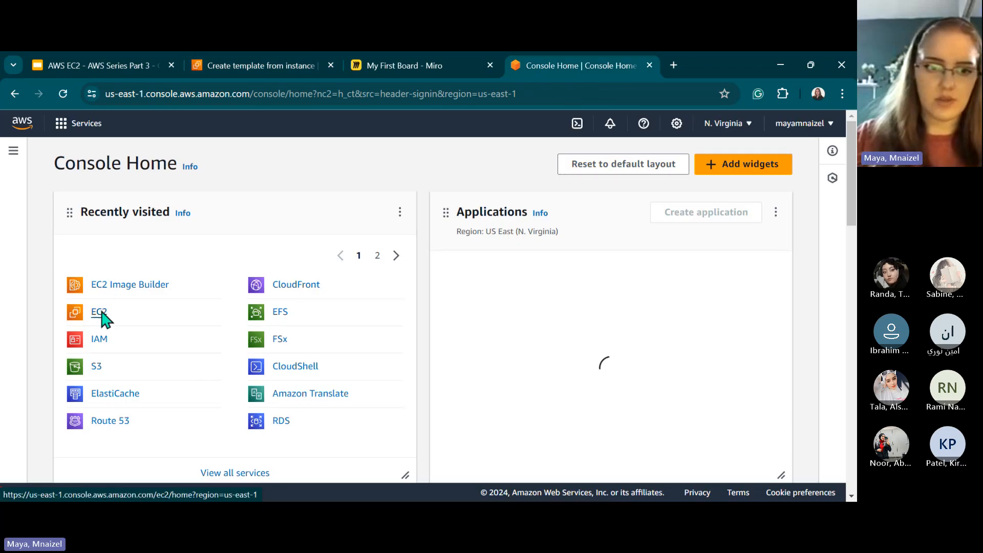
Open the EC2 service's instances list in the new console tab.
left_click(100, 312)
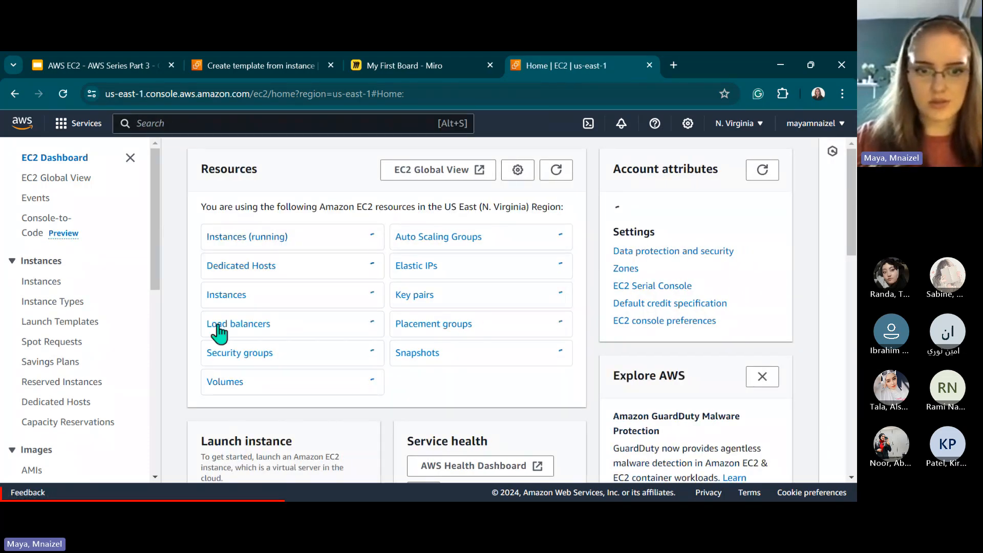
left_click(225, 297)
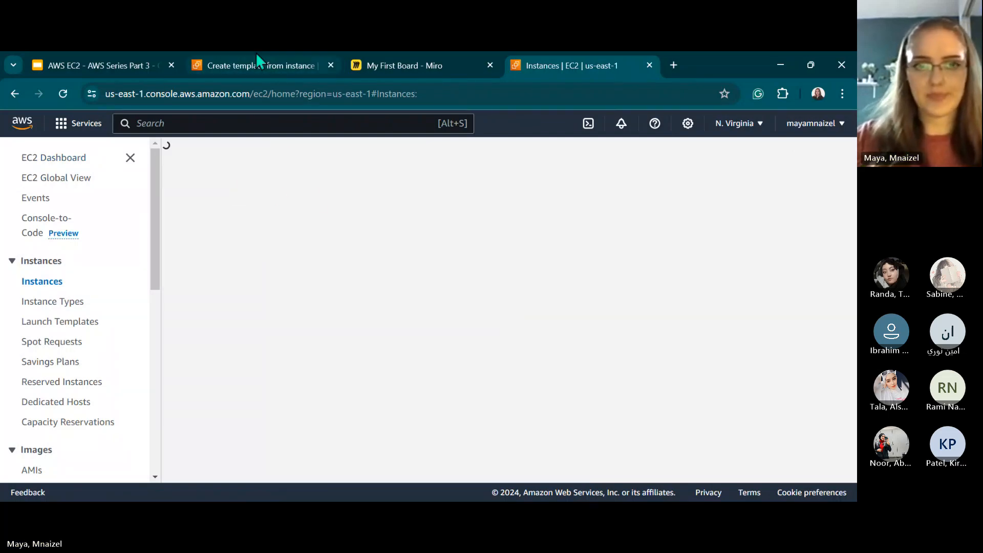
left_click(266, 64)
left_click(561, 66)
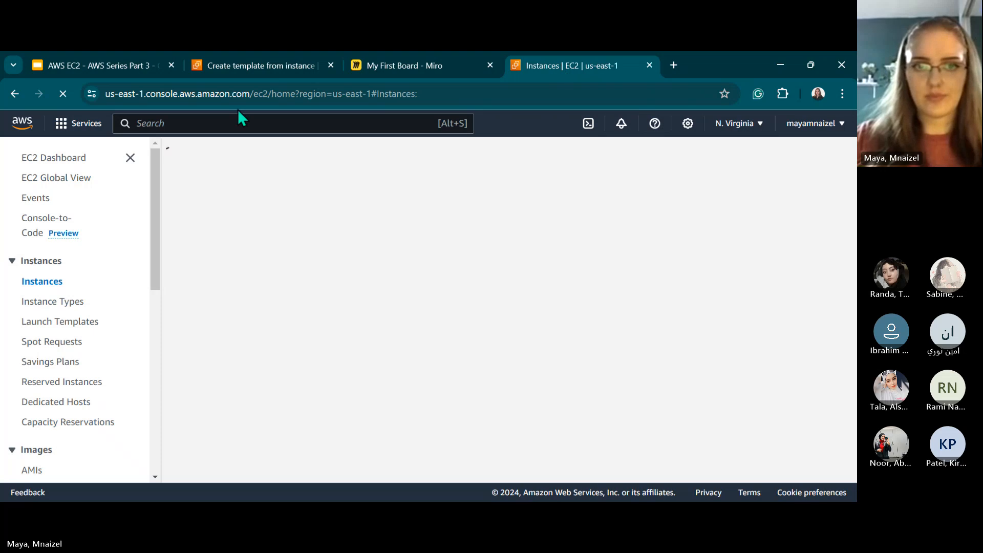
Open the details of the my-webserver instance and copy its subnet ID.
left_click(251, 66)
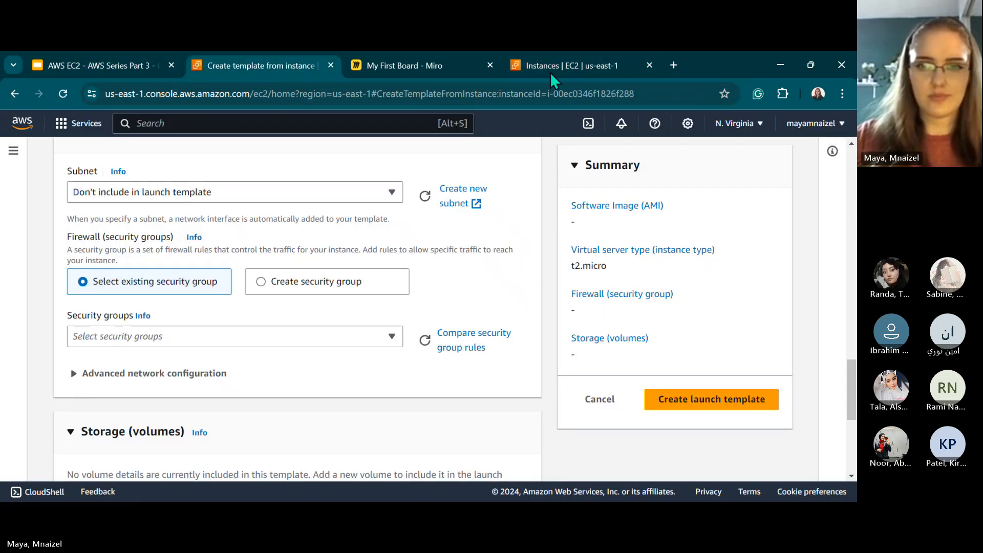
left_click(550, 68)
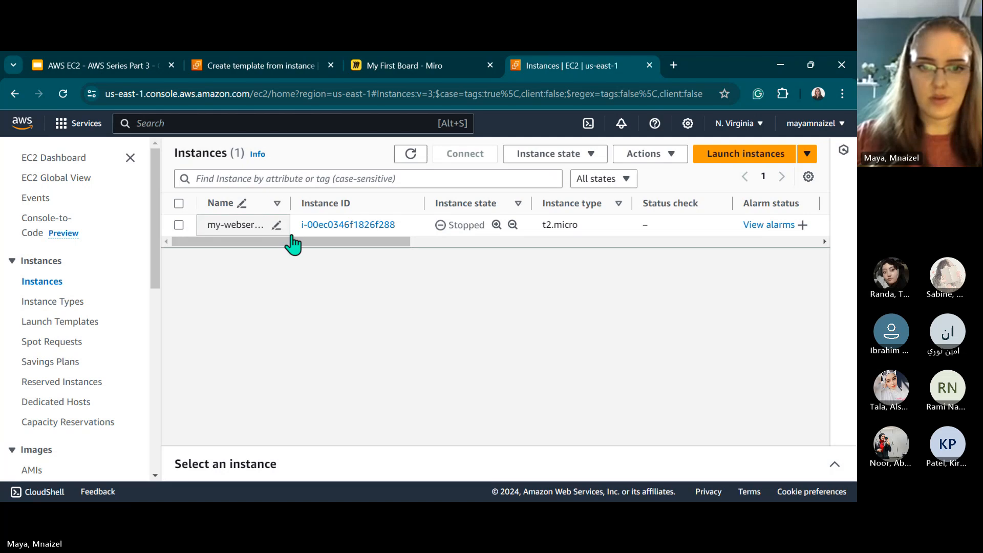
left_click(333, 234)
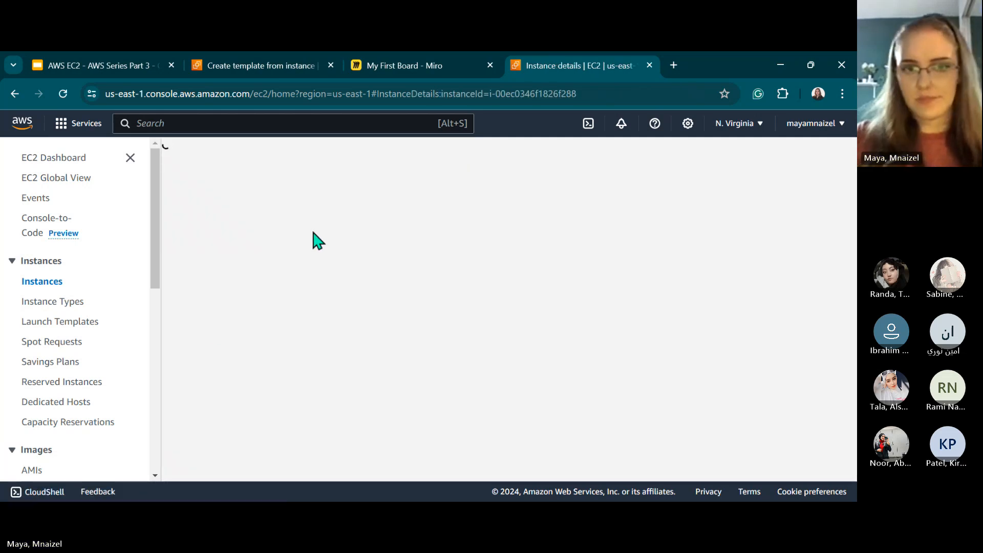
scroll(430, 392, "down", 1)
scroll(430, 392, "down", 2)
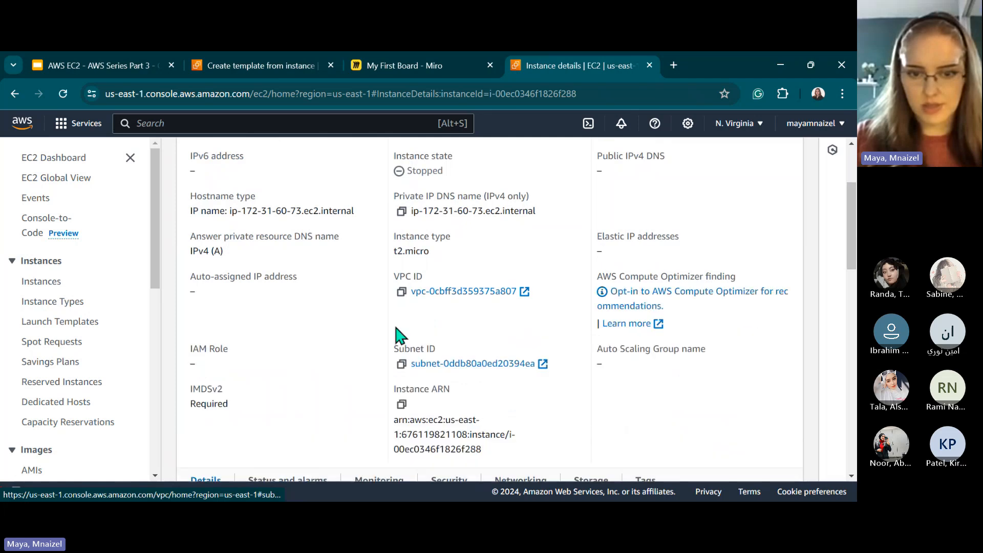
left_click(401, 364)
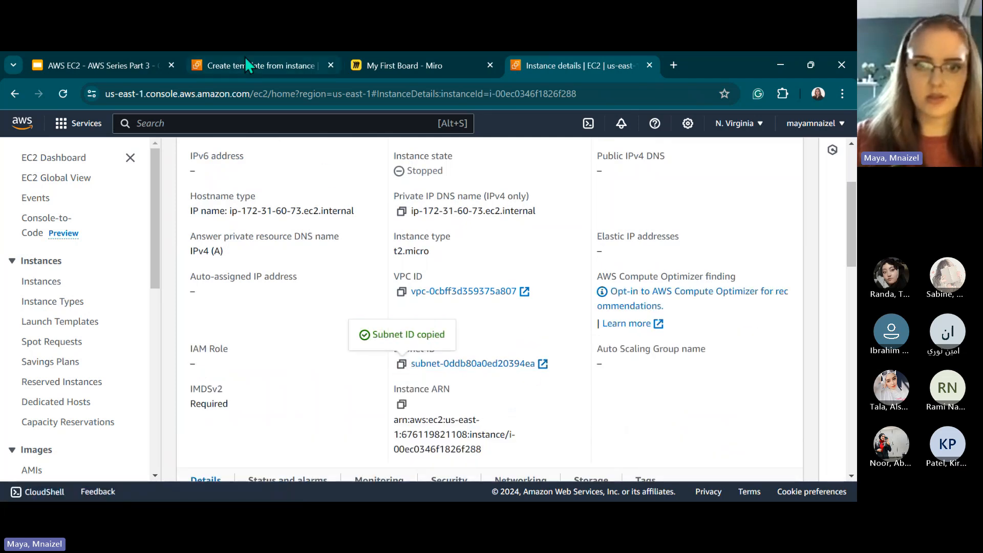
Set the launch template's subnet to the copied subnet-0ddb80a0ed20394ea.
left_click(248, 65)
scroll(218, 281, "up", 1)
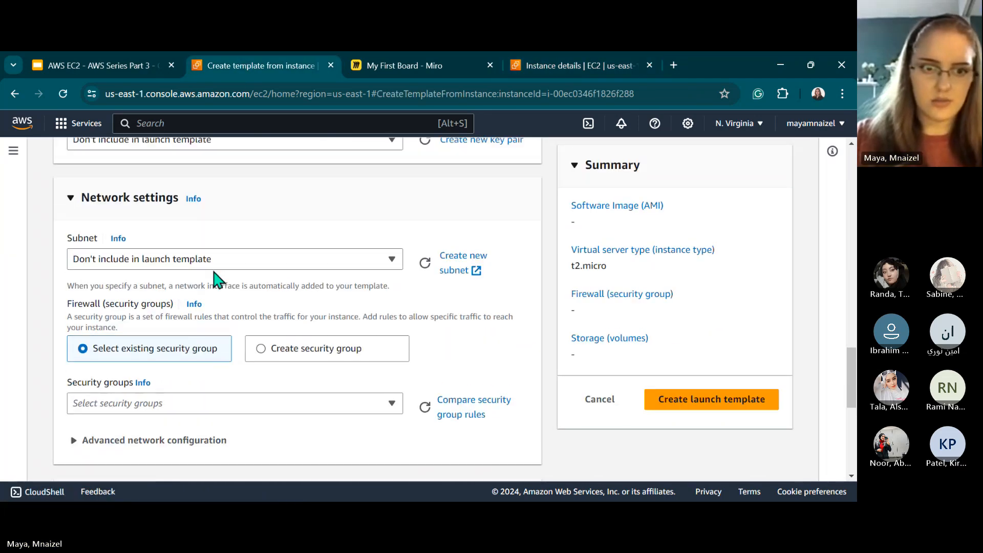
left_click(193, 261)
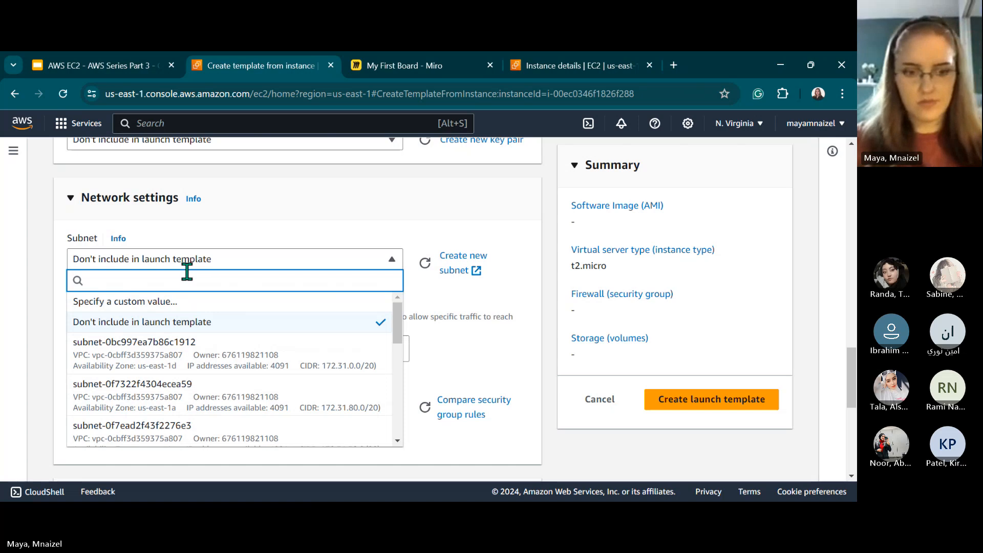
key("ctrl+v")
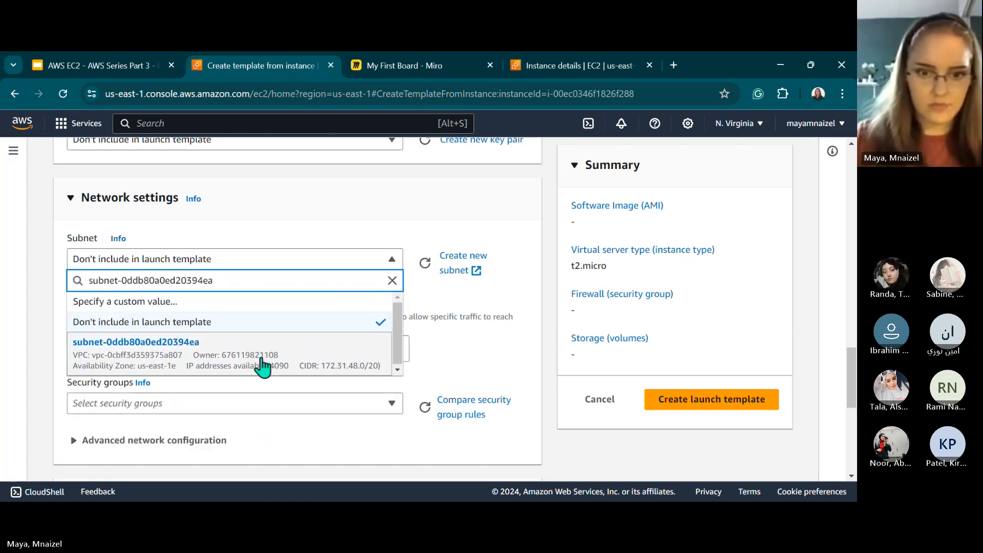
left_click(205, 367)
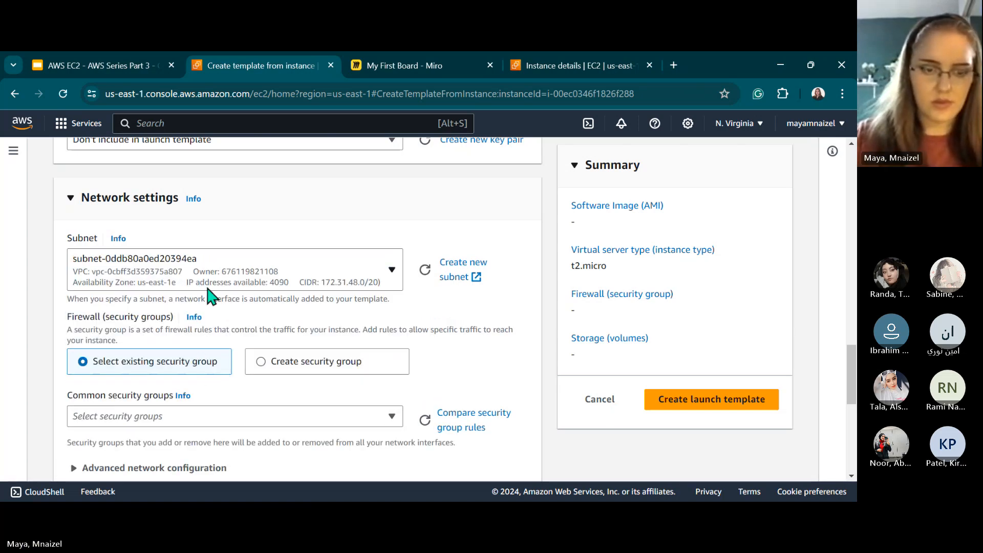
Copy the security group ID from the my-webserver instance's security details.
scroll(209, 296, "down", 3)
left_click(525, 65)
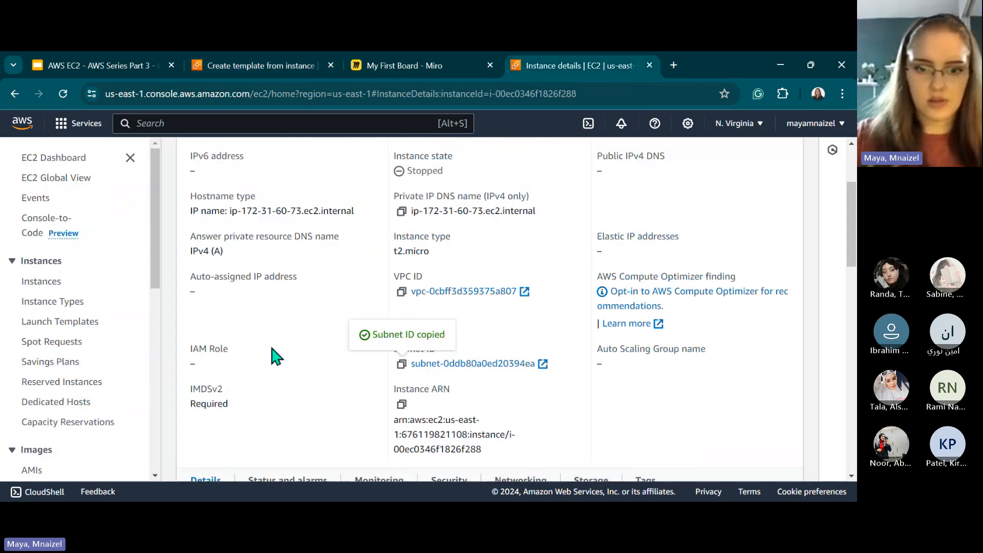
scroll(275, 352, "down", 5)
scroll(296, 253, "up", 1)
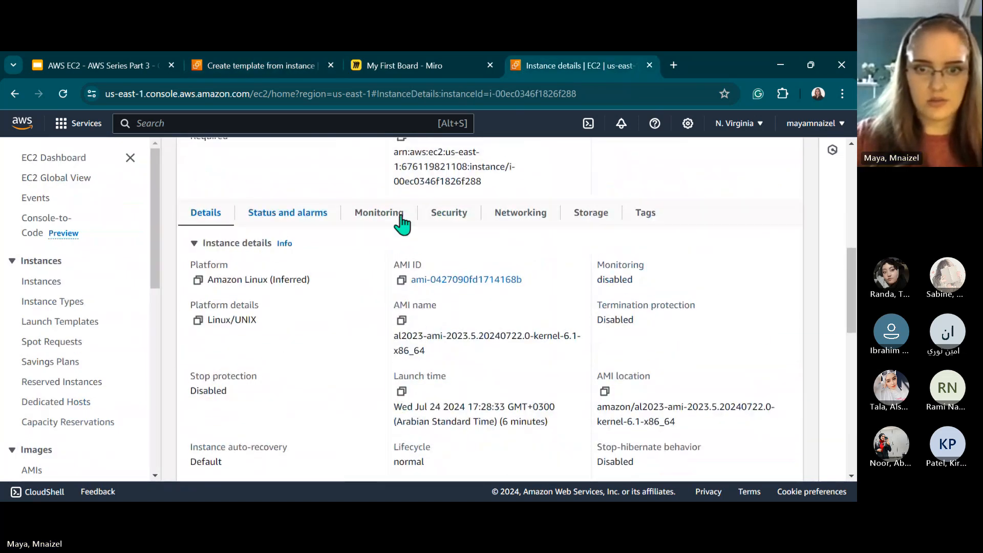
left_click(444, 219)
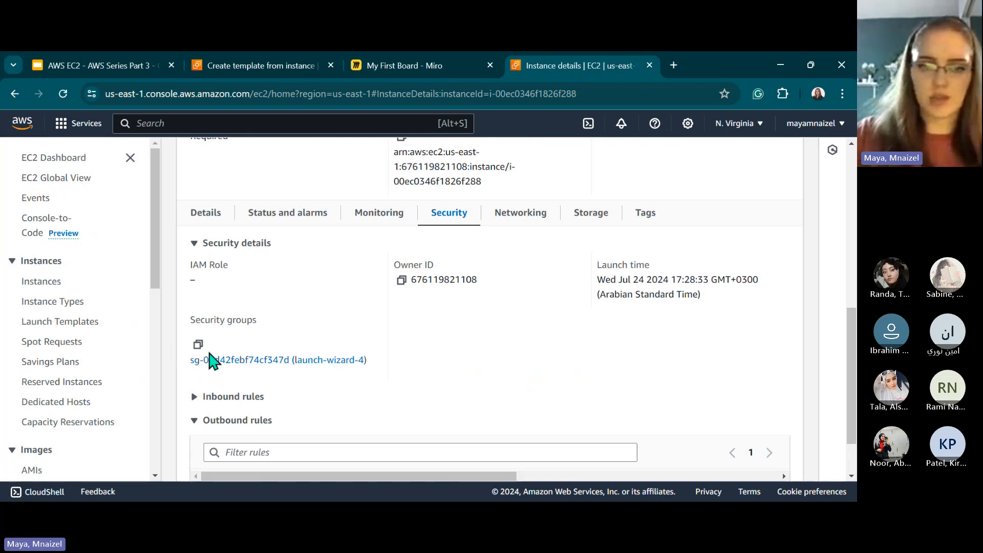
left_click(198, 344)
Add the copied security group sg-01d42febf74cf347d (launch-wizard-4) to the template's common security groups.
left_click(269, 61)
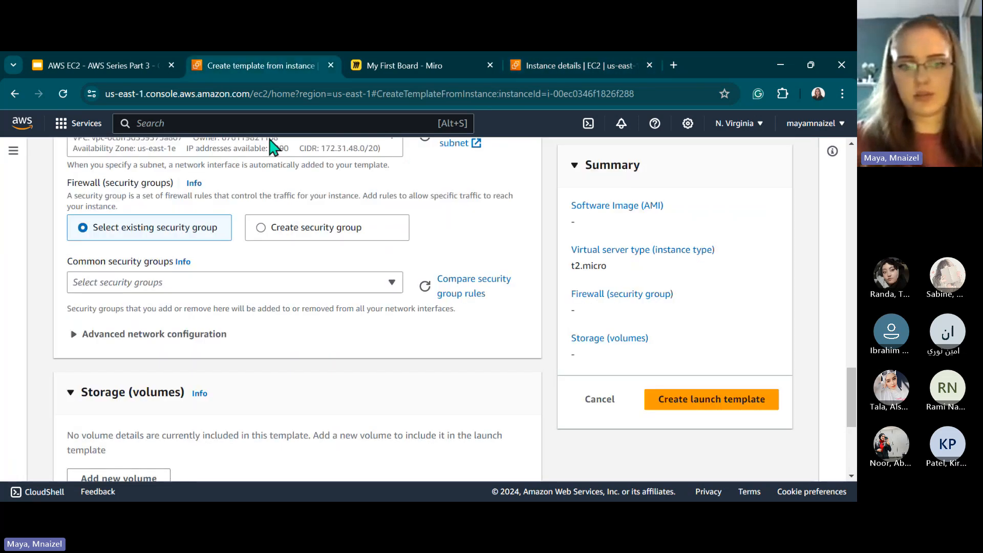
left_click(218, 285)
key("ctrl+v")
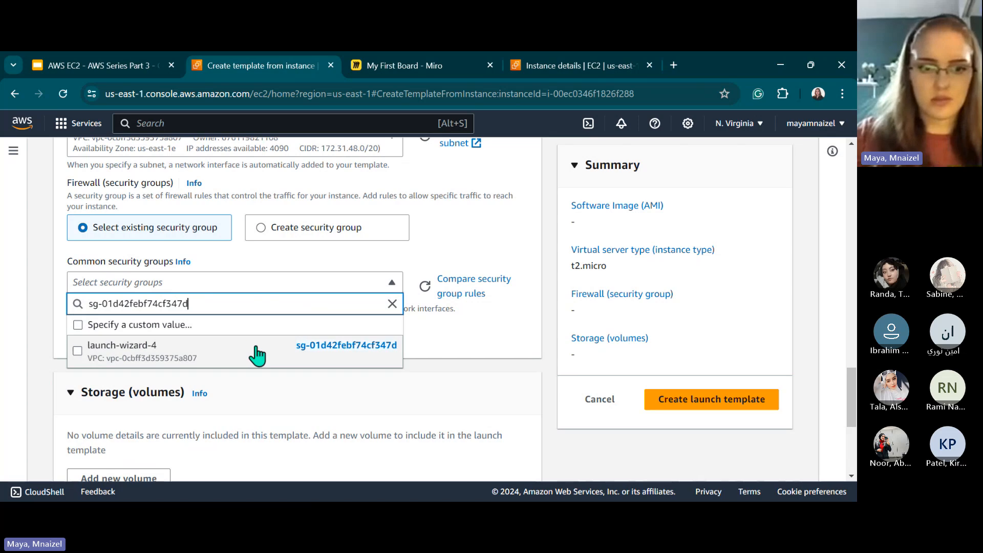
left_click(257, 353)
Expand the launch template's advanced details and go to the optional user data field.
scroll(207, 351, "down", 5)
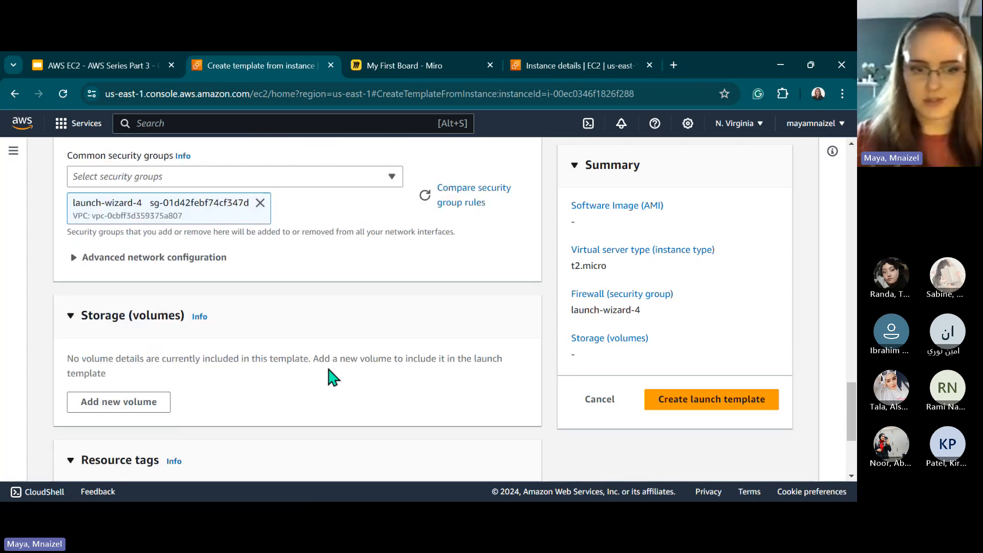
scroll(167, 241, "up", 1)
scroll(103, 255, "down", 2)
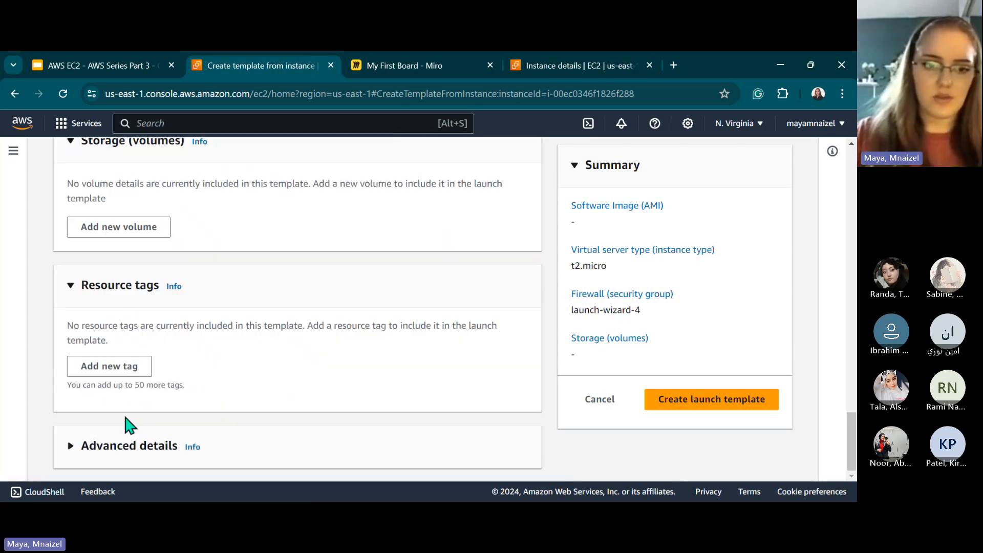
left_click(71, 450)
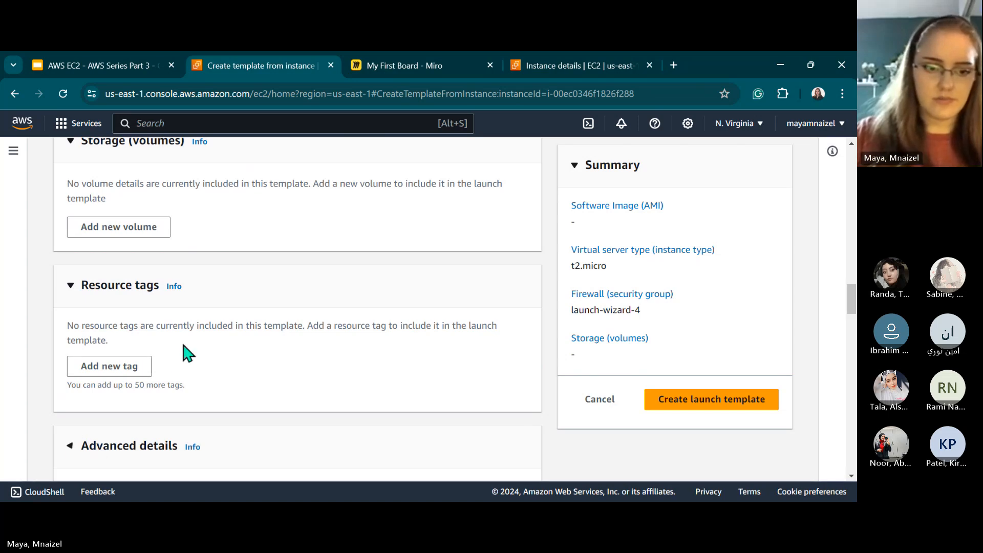
scroll(128, 417, "down", 15)
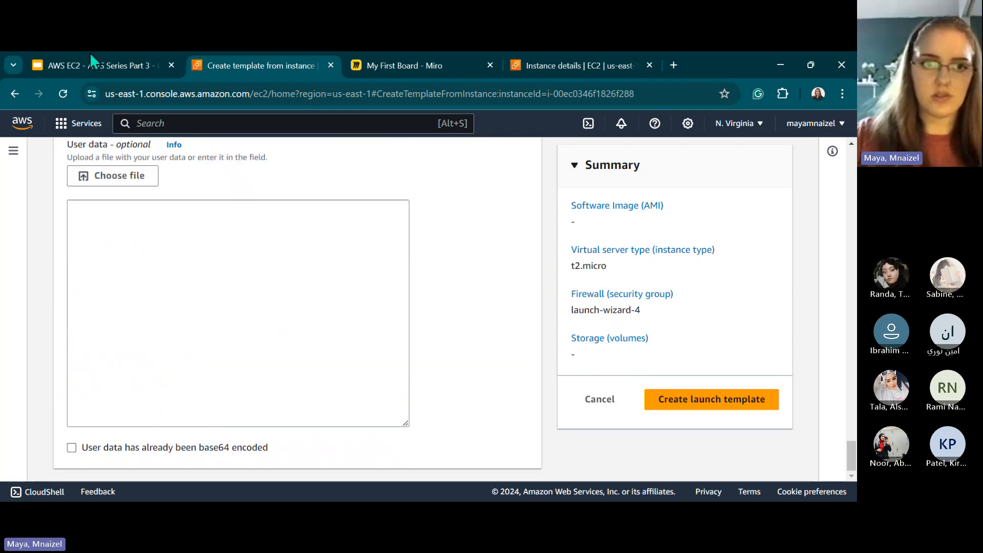
Switch to the Google Slides presentation and copy the whole Apache install script from the User Data slide.
left_click(93, 65)
left_click(105, 277)
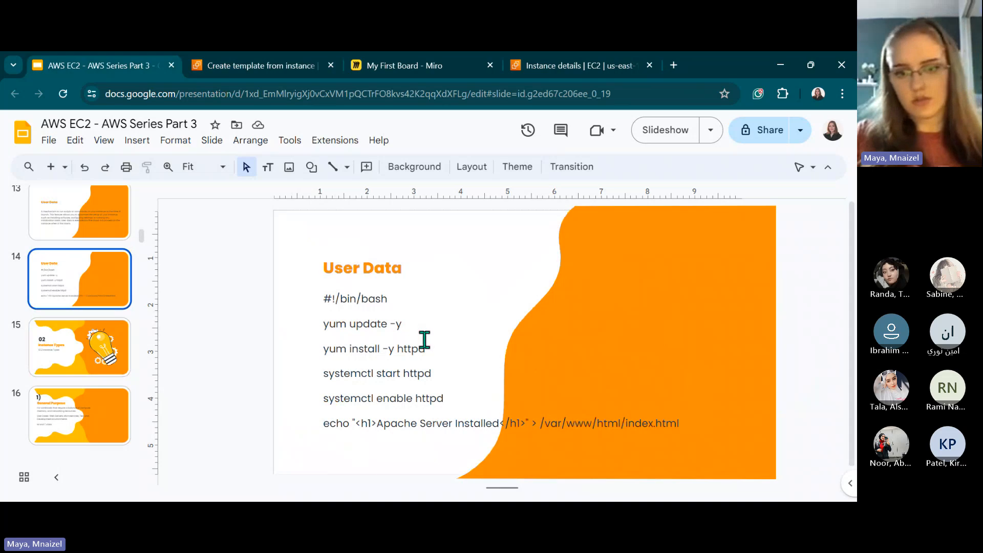
double_click(409, 343)
key("ctrl+a")
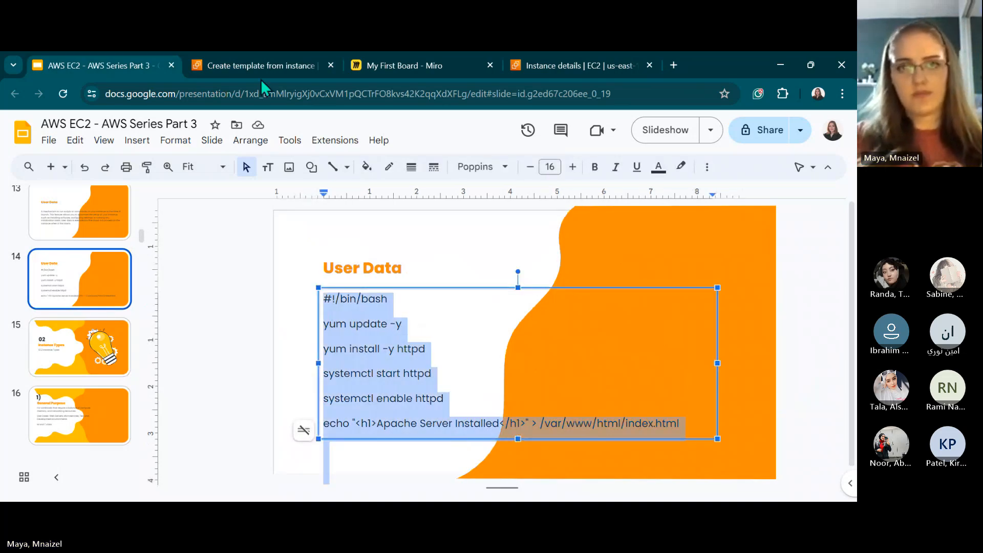
Paste the copied script into the template's user data and create the launch template.
left_click(246, 63)
left_click(151, 278)
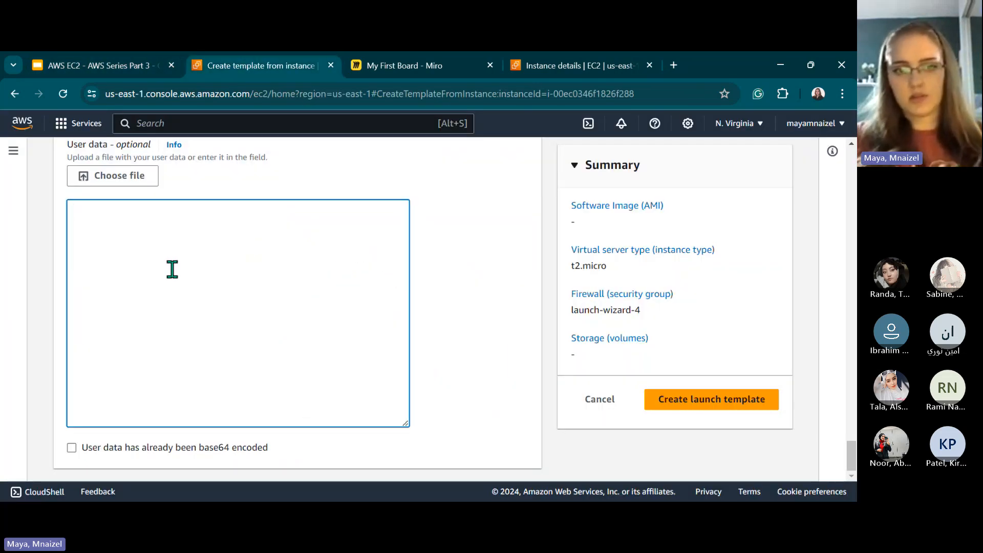
key("ctrl+v")
left_click(699, 409)
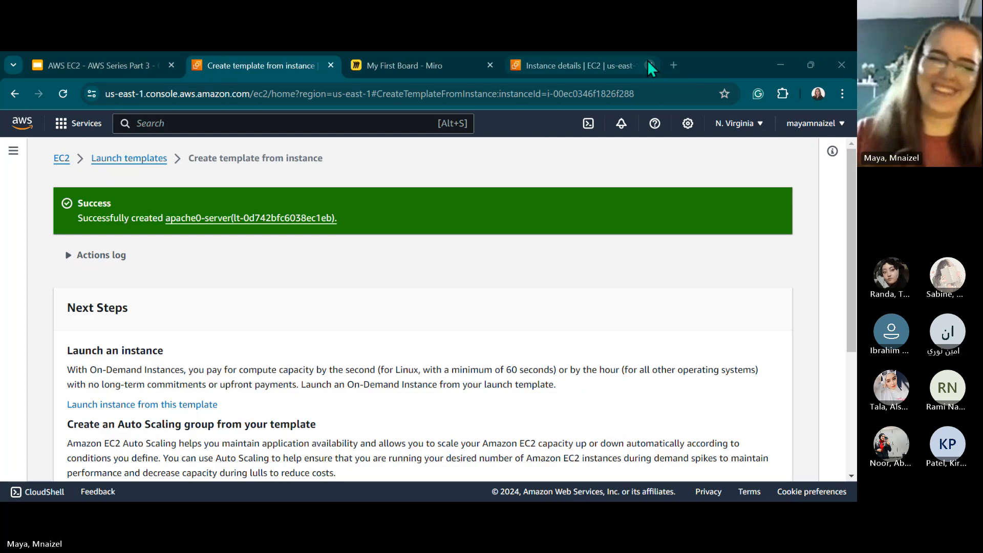
Start launching a new instance from the EC2 instances list and name it my-webserver2.
left_click(628, 68)
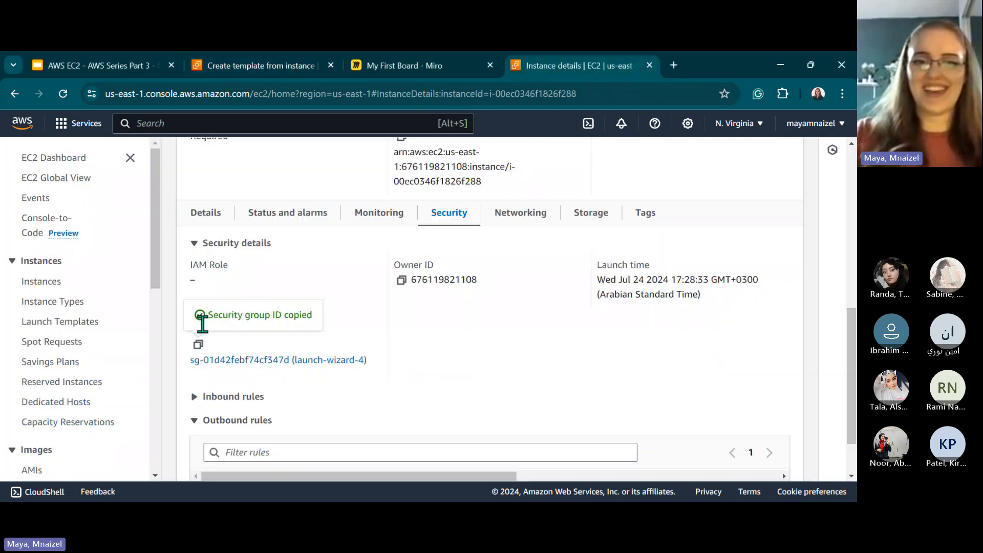
scroll(210, 246, "up", 15)
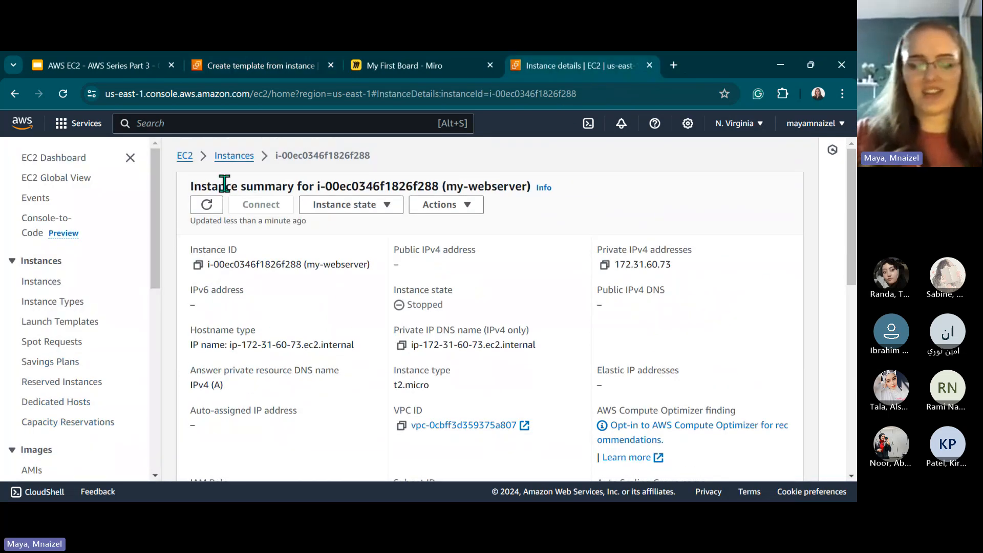
left_click(184, 156)
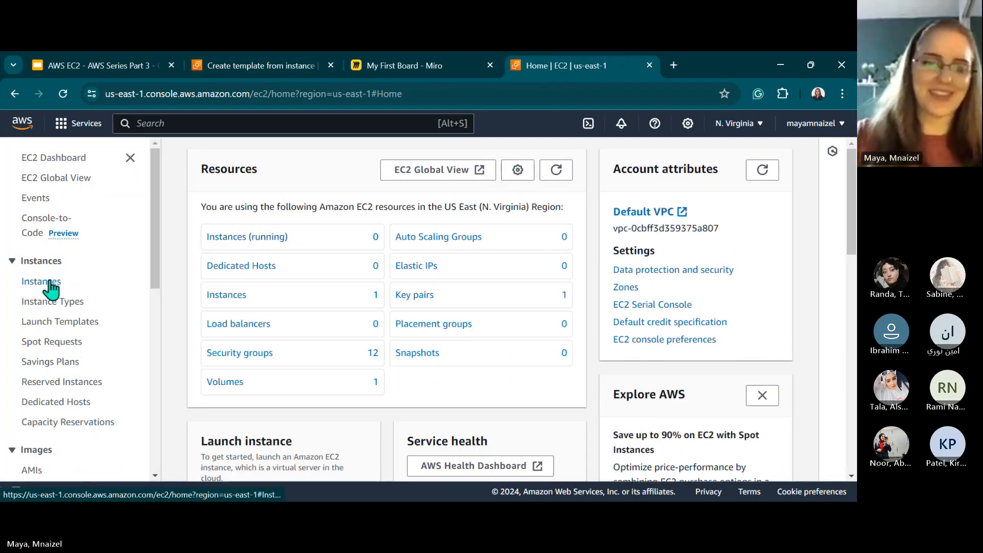
left_click(46, 282)
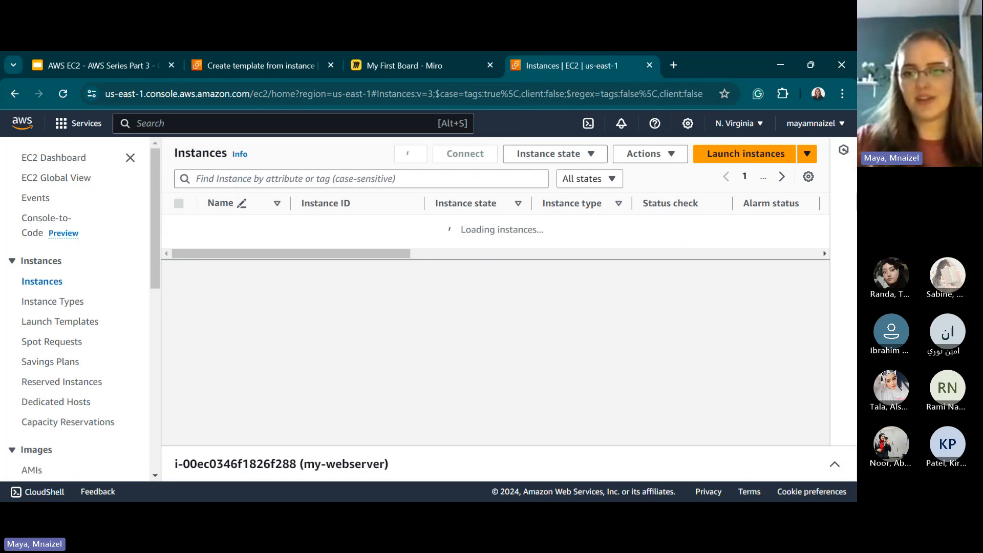
left_click(743, 157)
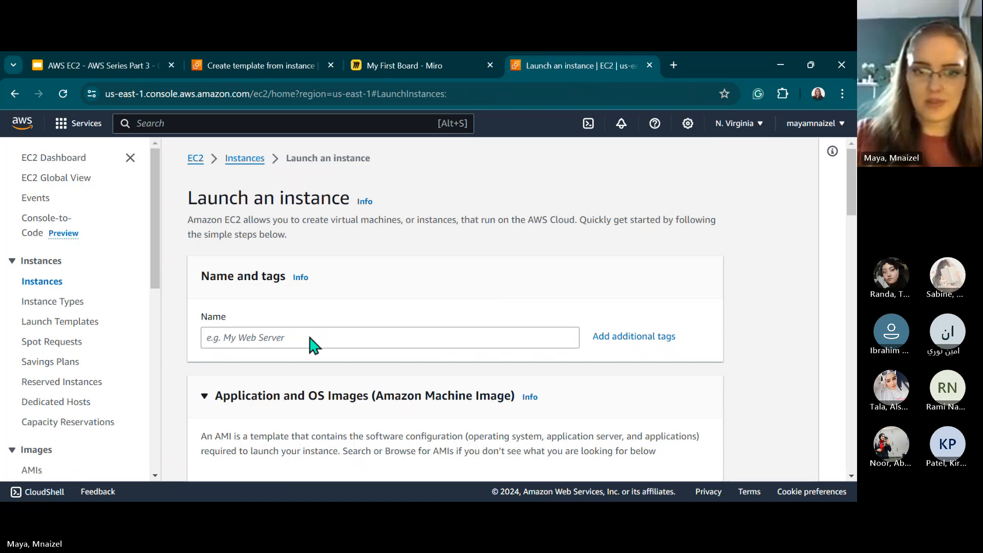
left_click(313, 343)
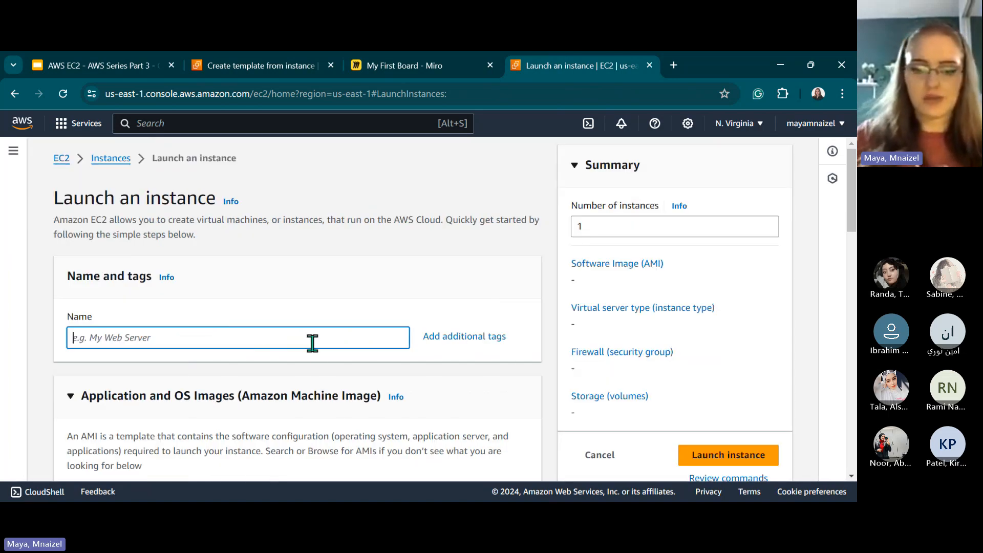
type("my-webserver2")
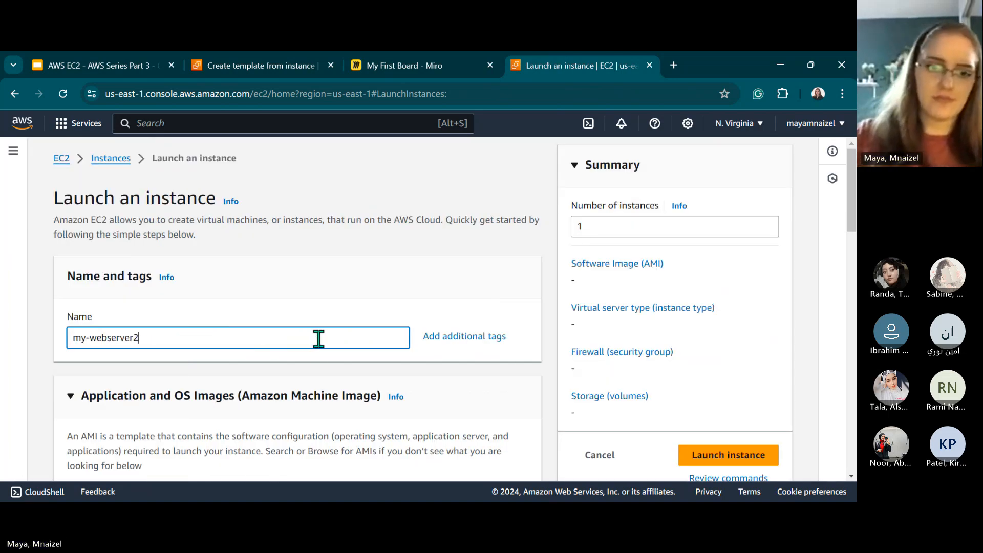
Revisit the template creation page and examine the recently launched AMIs offered for the new instance.
scroll(319, 338, "down", 4)
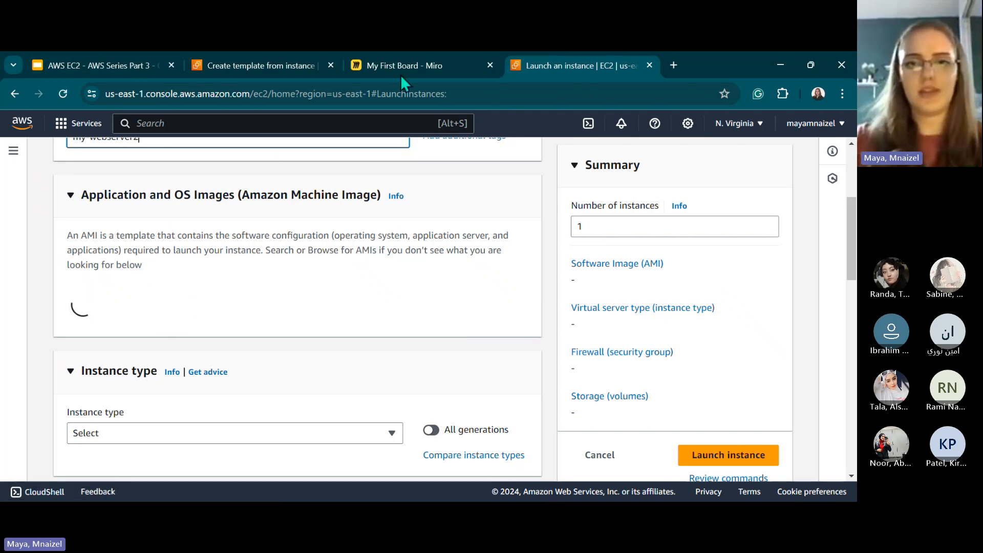
left_click(256, 69)
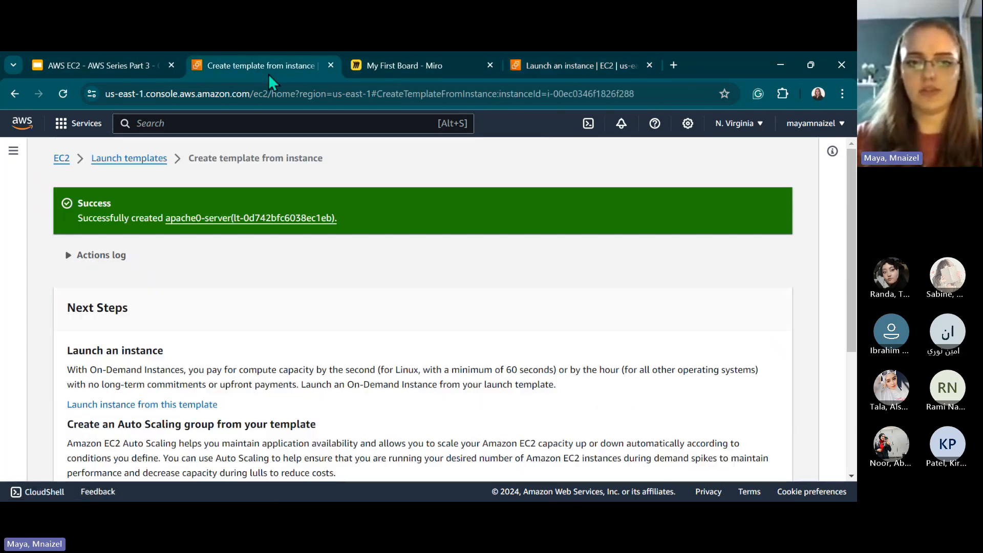
left_click(581, 69)
scroll(133, 279, "down", 1)
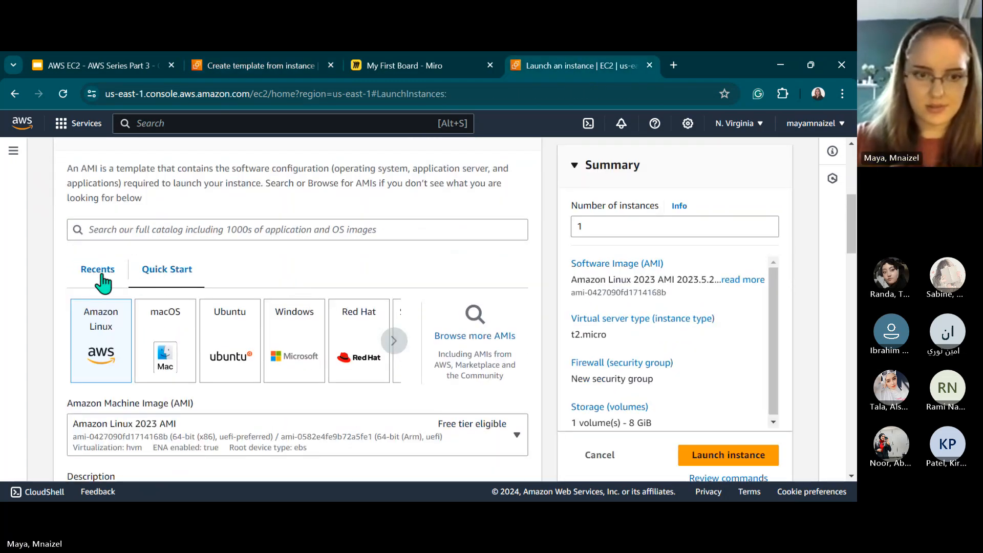
left_click(92, 270)
scroll(154, 307, "down", 1)
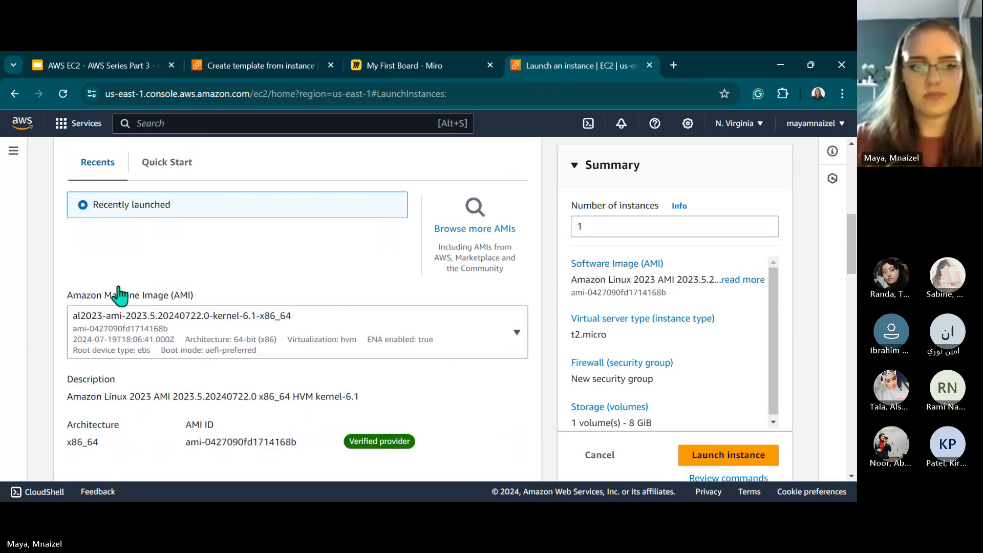
scroll(154, 332, "up", 1)
scroll(208, 321, "down", 2)
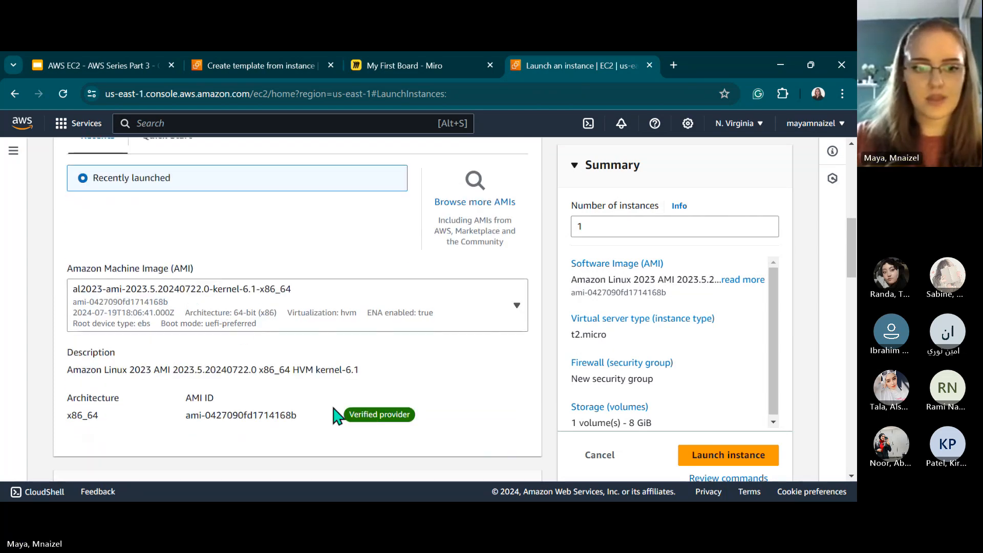
scroll(337, 392, "down", 3)
scroll(256, 318, "up", 5)
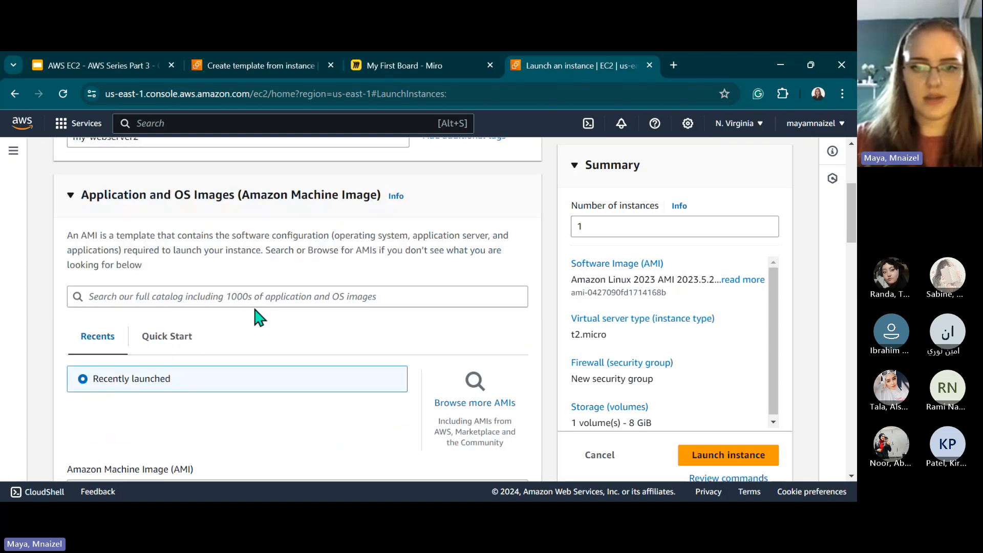
Browse the full AMI catalog for the new instance and check the AMIs created by this account.
left_click(463, 409)
scroll(243, 231, "down", 2)
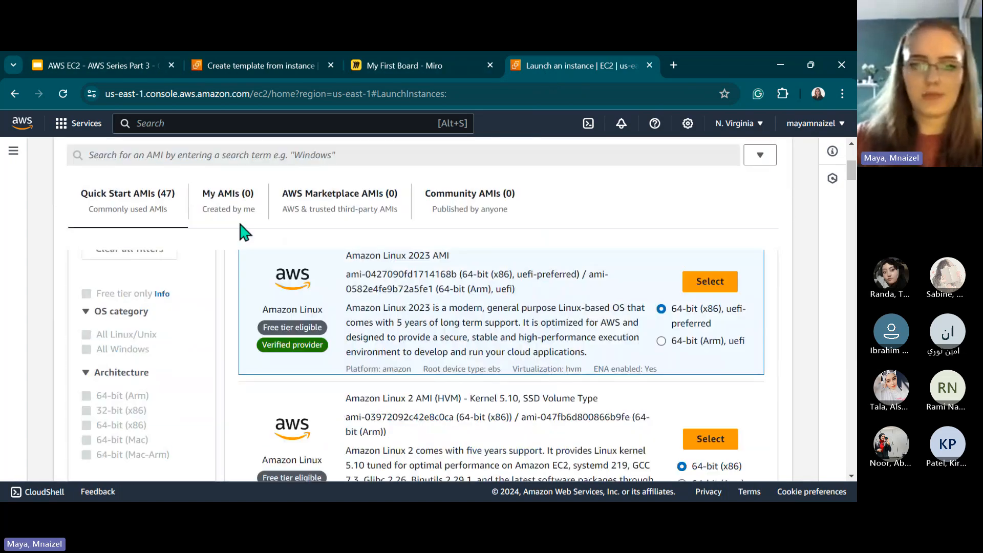
left_click(225, 197)
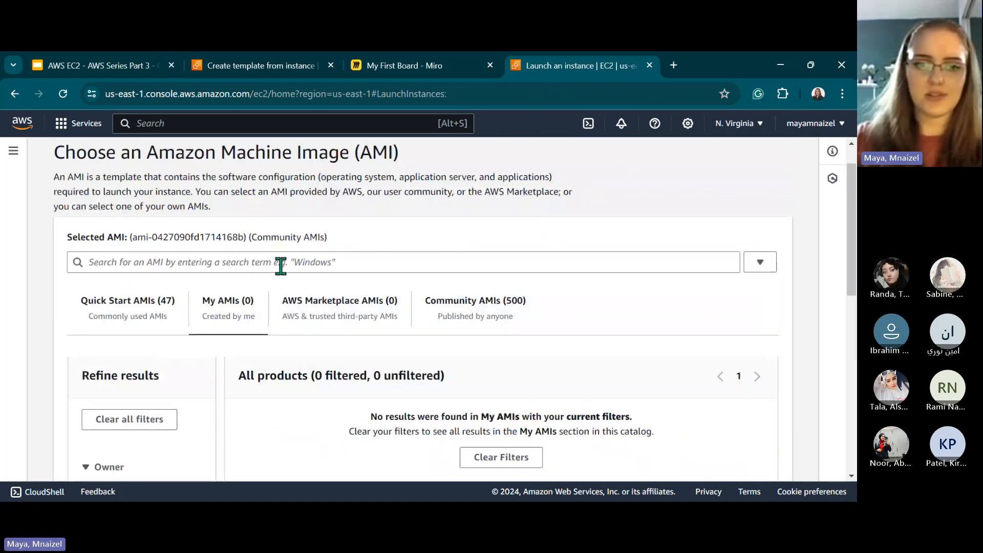
scroll(284, 277, "down", 2)
scroll(246, 297, "up", 2)
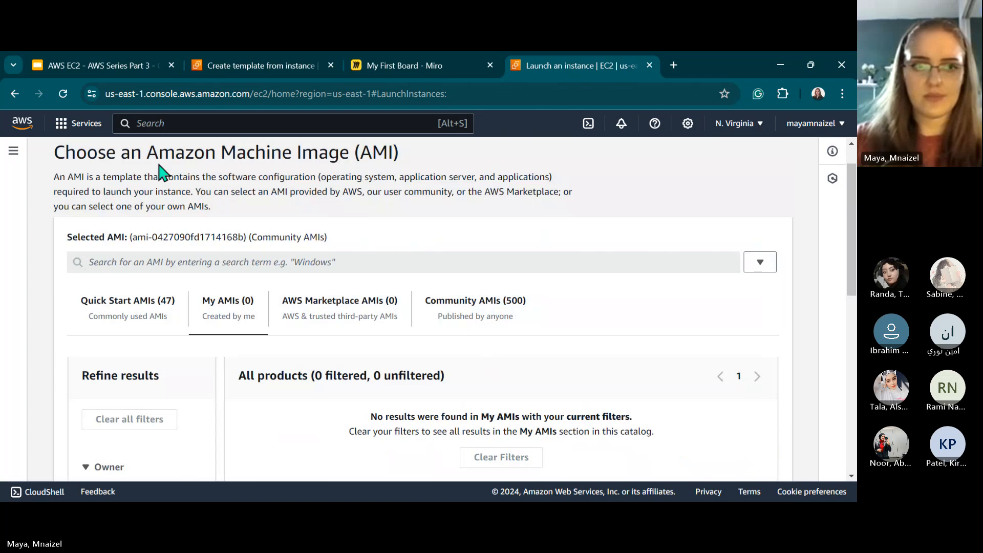
Reload the instance launch page, close the template creation page, and place the launch page beside the slides.
left_click(64, 93)
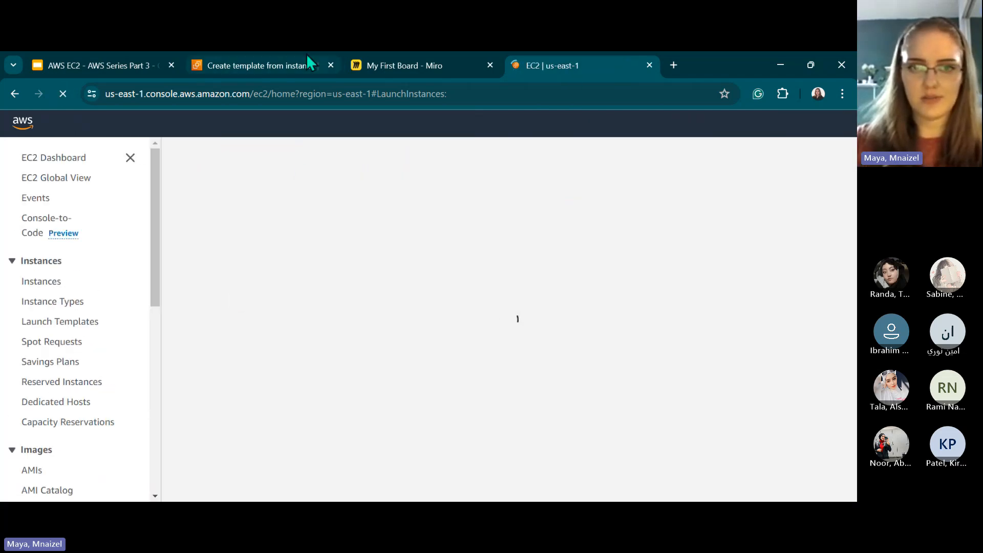
left_click(317, 59)
left_click(330, 65)
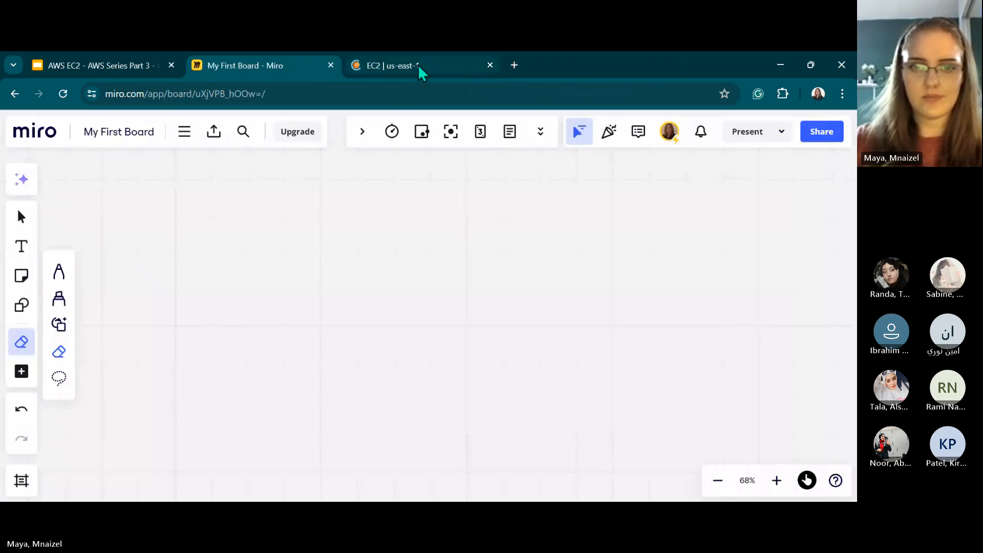
left_click(418, 65)
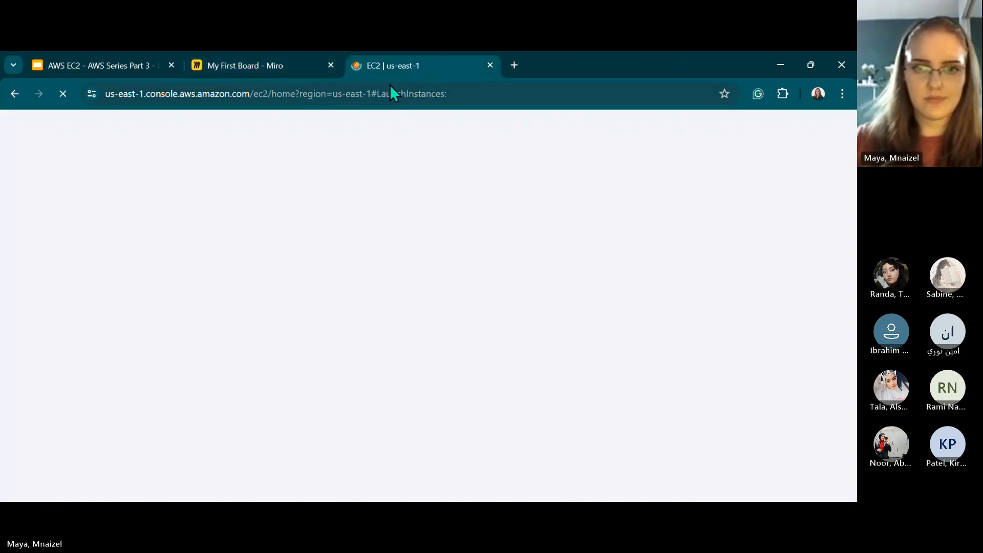
left_click_drag(389, 65, 216, 54)
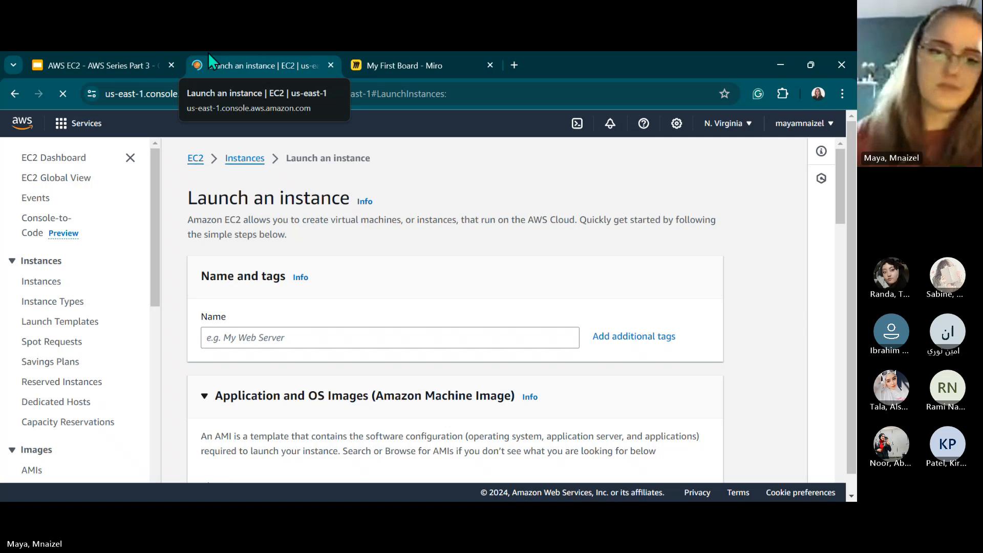
Name the new instance my-webserver2 in the reloaded launch form.
scroll(337, 266, "down", 3)
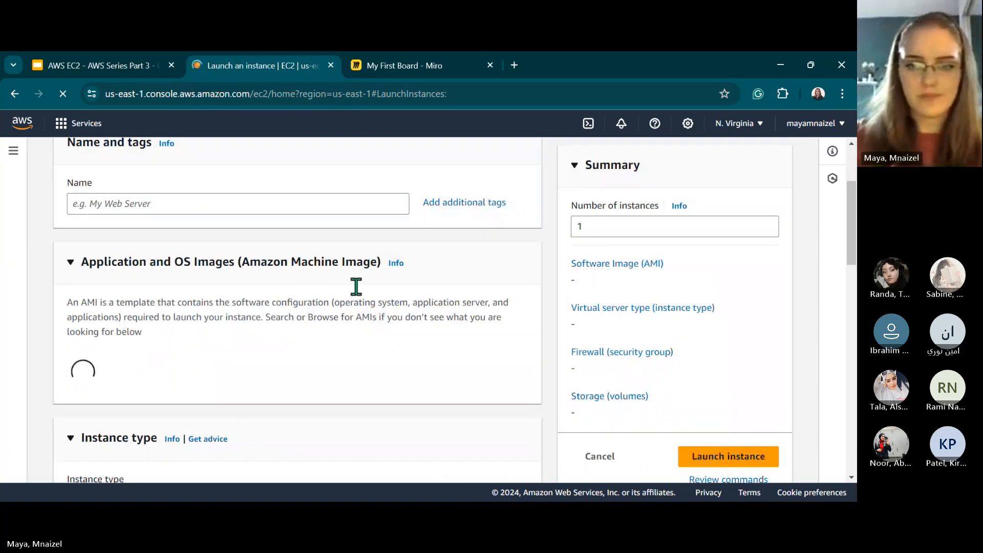
scroll(190, 339, "down", 1)
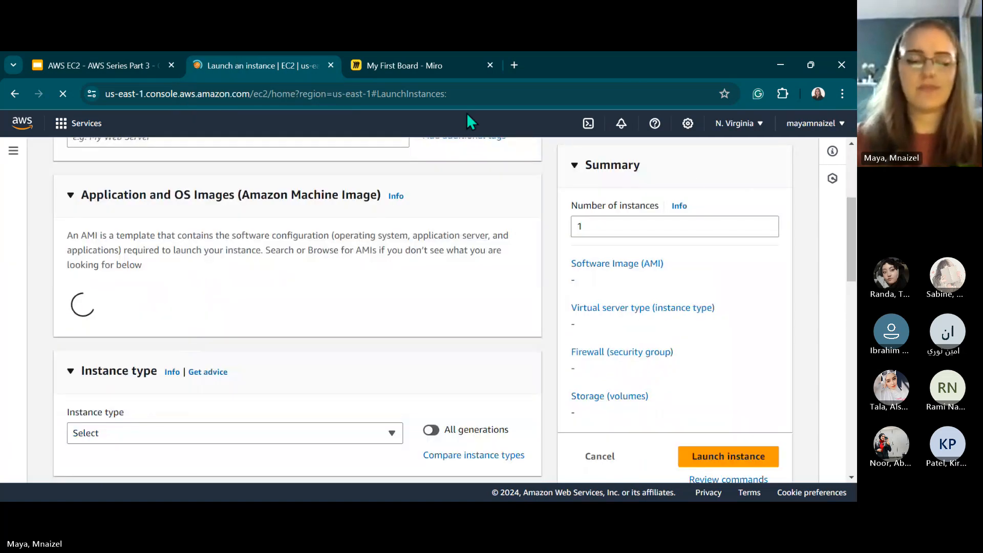
scroll(153, 269, "up", 1)
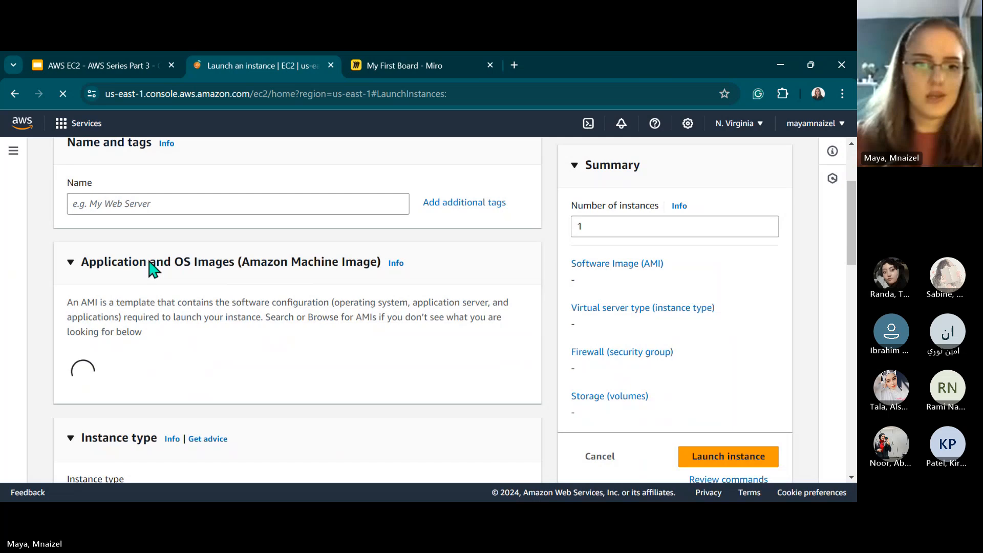
left_click(145, 208)
type("my-s")
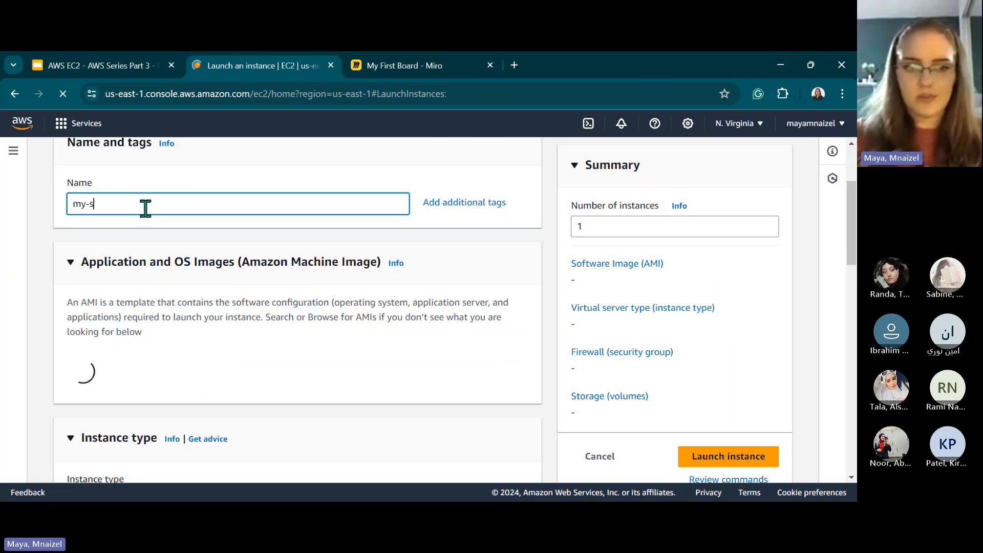
type("-webs")
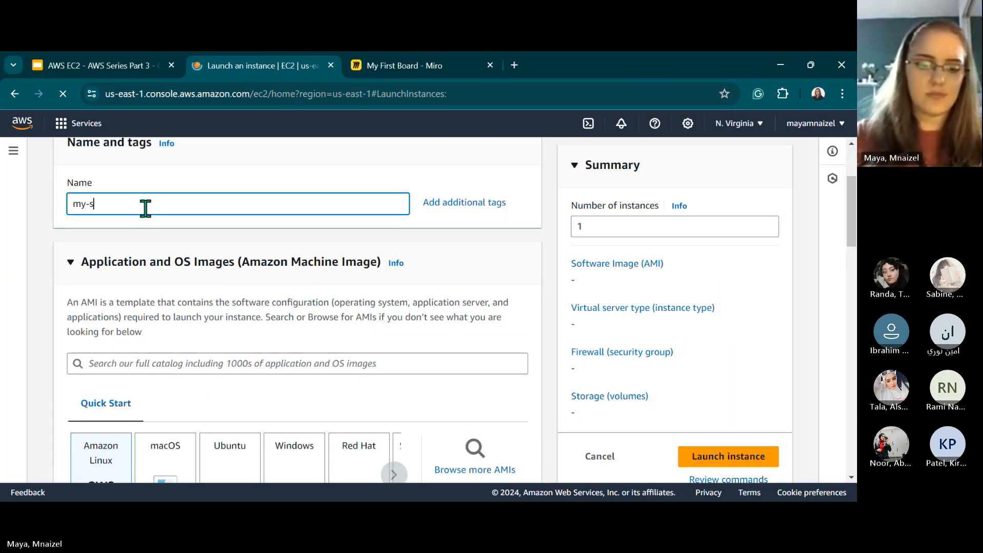
key("BackSpace")
type("webserver2")
scroll(95, 468, "down", 1)
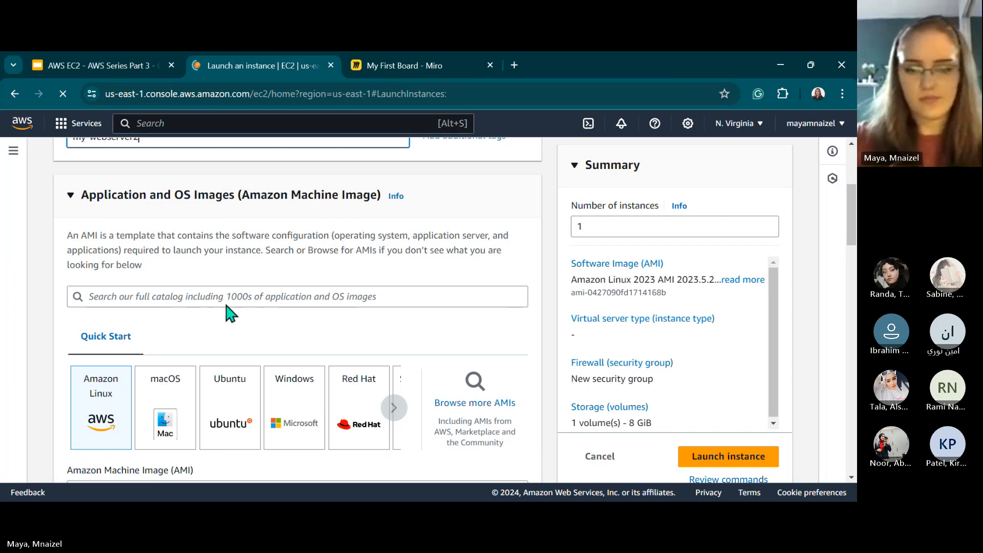
Reopen the AMI catalog from the launch form and examine its quick-start AMIs and self-created AMIs.
scroll(230, 312, "down", 1)
left_click(453, 320)
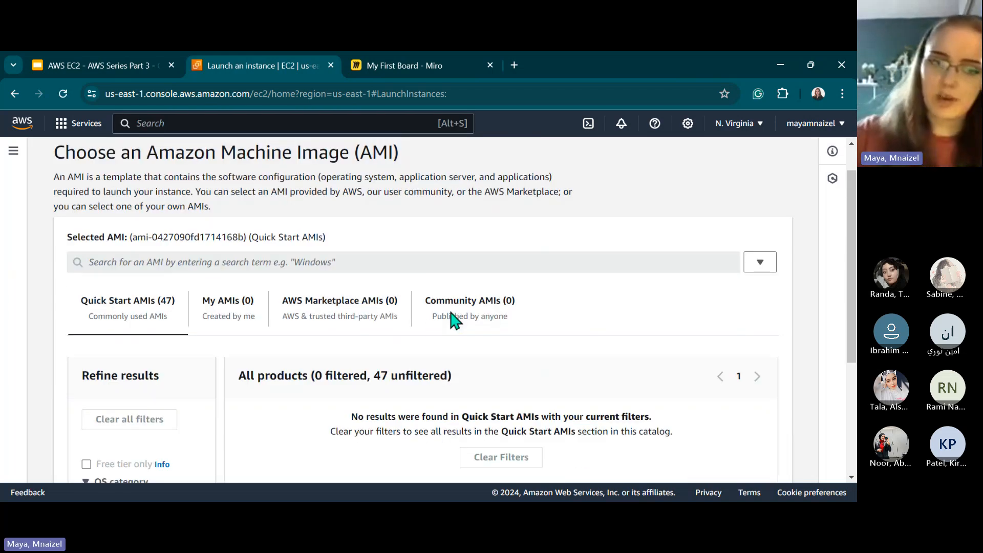
scroll(215, 210, "down", 2)
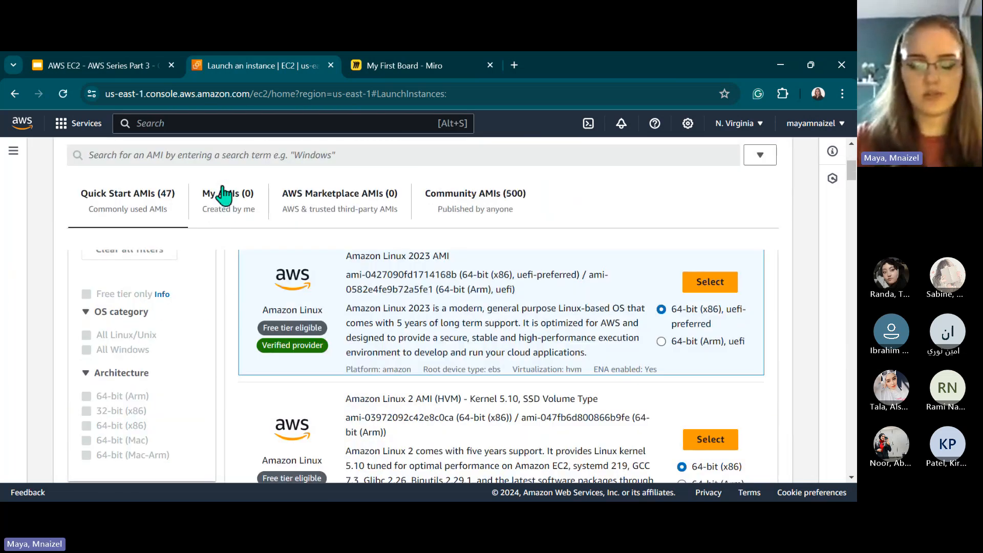
left_click(219, 193)
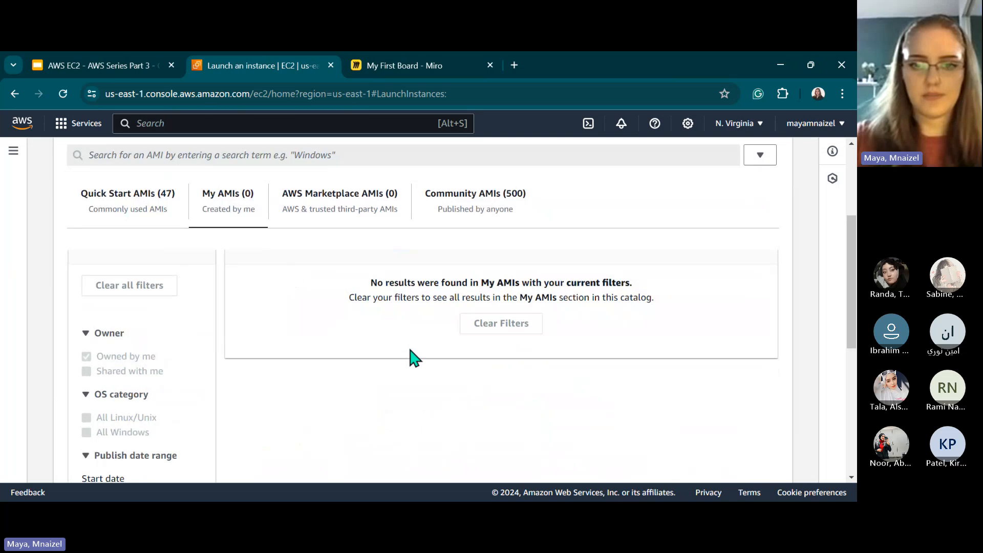
scroll(366, 367, "down", 1)
scroll(541, 301, "up", 2)
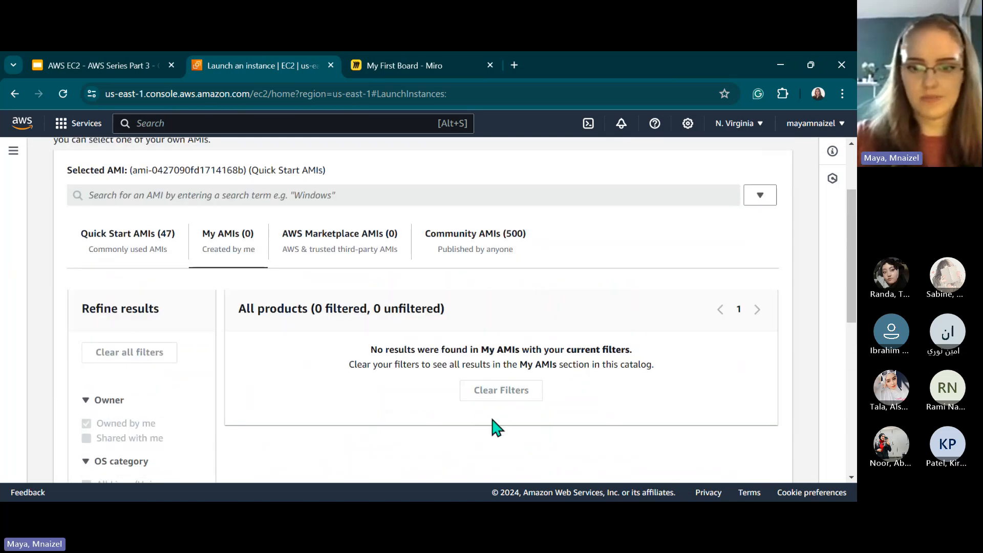
left_click(185, 262)
scroll(106, 283, "down", 5)
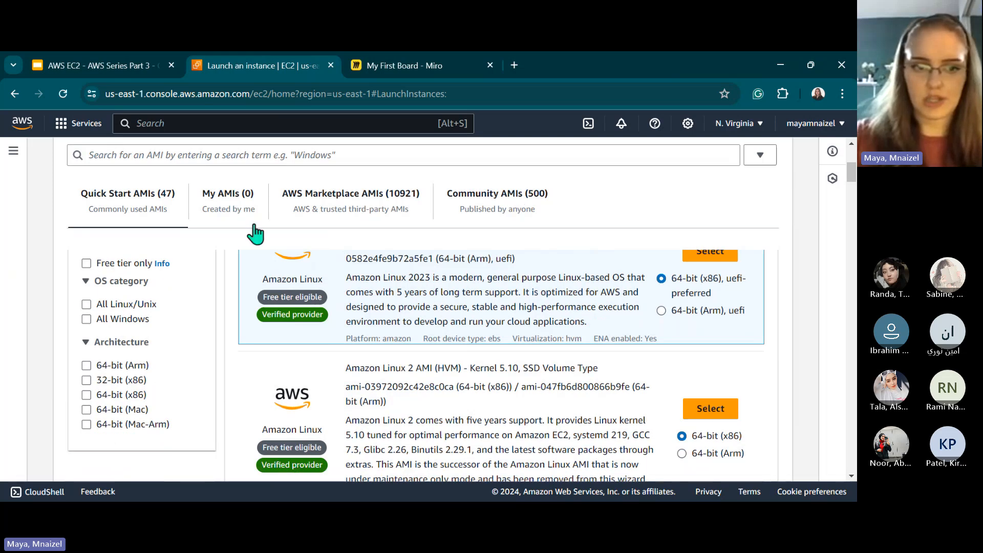
scroll(121, 344, "down", 7)
scroll(154, 286, "up", 2)
left_click(237, 198)
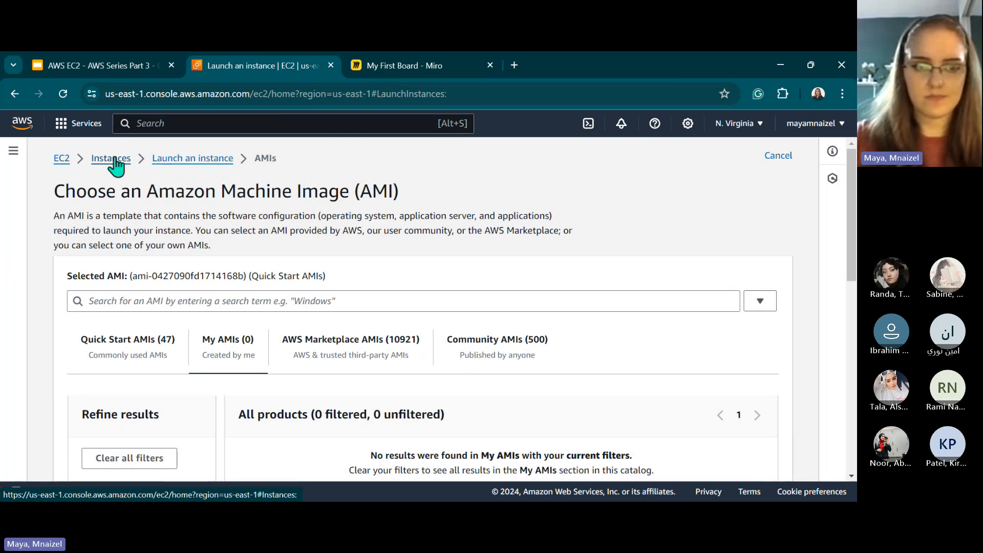
Leave the launch form for the EC2 AMIs page, and check its ownership filter and refreshed list of owned images.
left_click(107, 160)
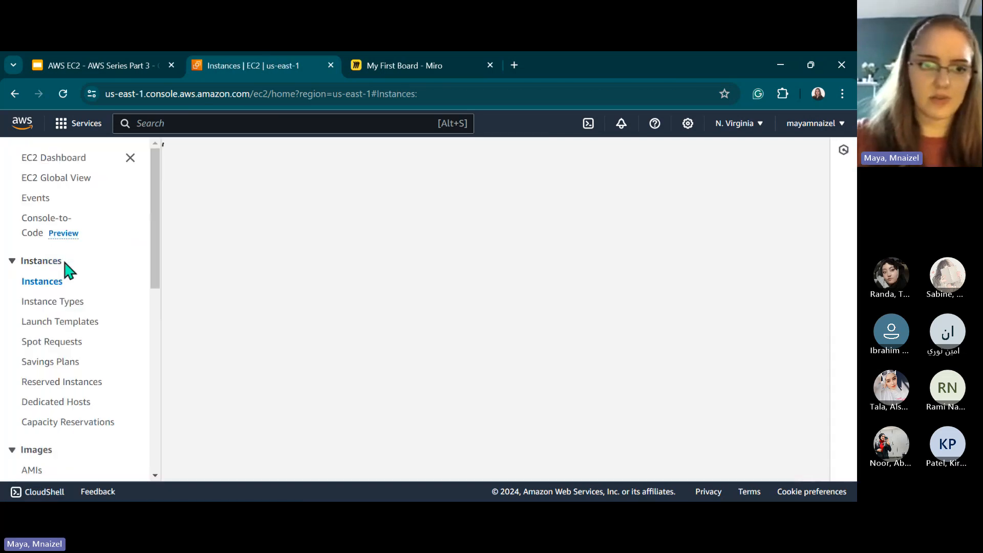
scroll(55, 401, "down", 5)
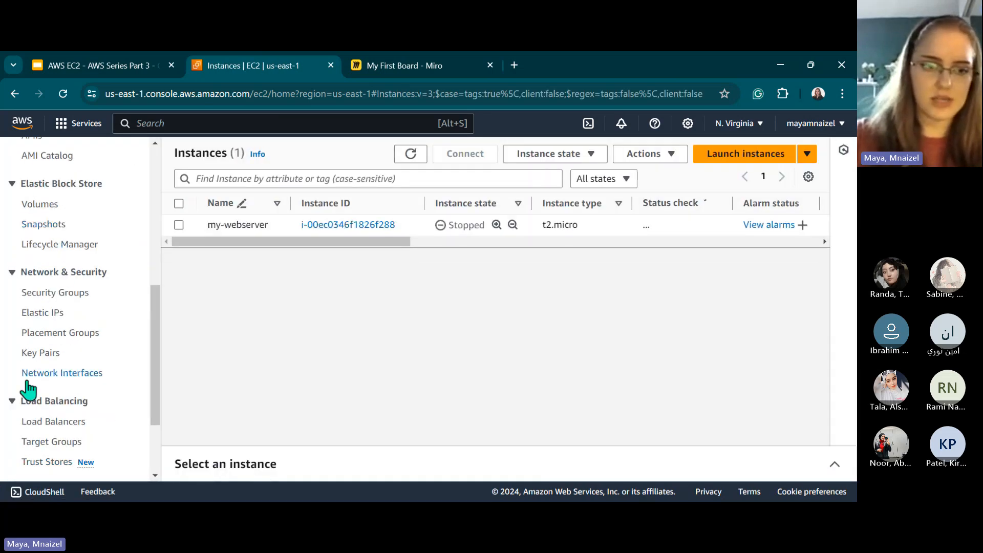
scroll(28, 390, "up", 4)
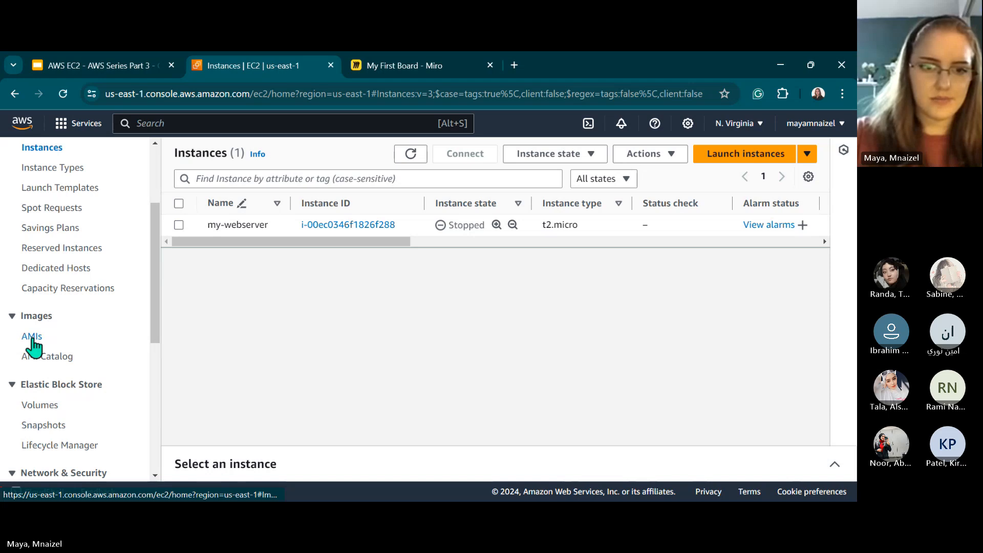
left_click(32, 338)
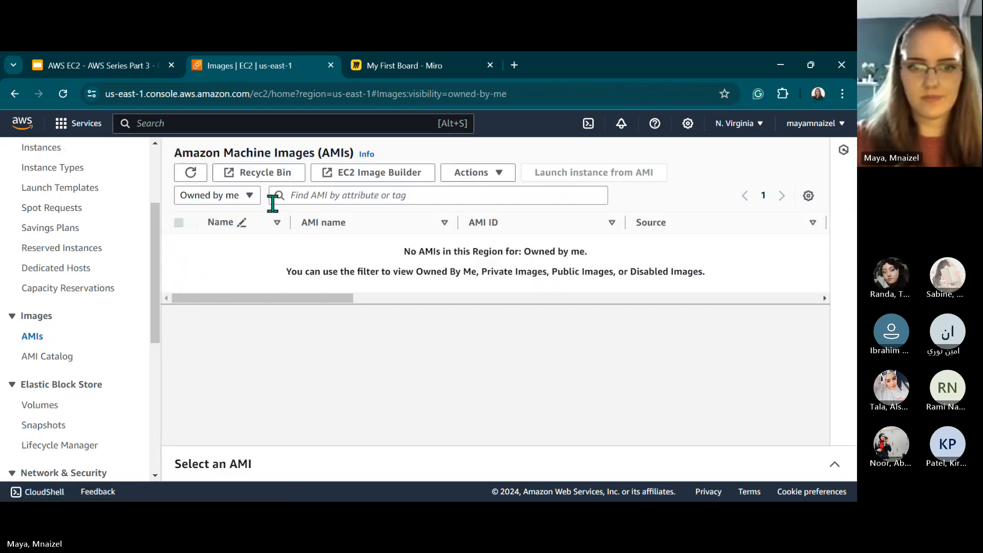
left_click(248, 199)
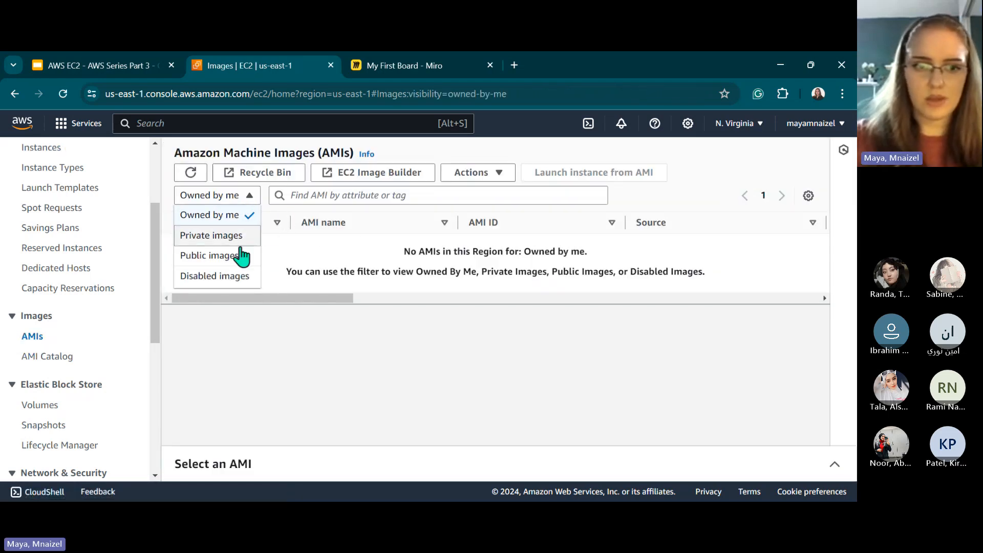
left_click(413, 280)
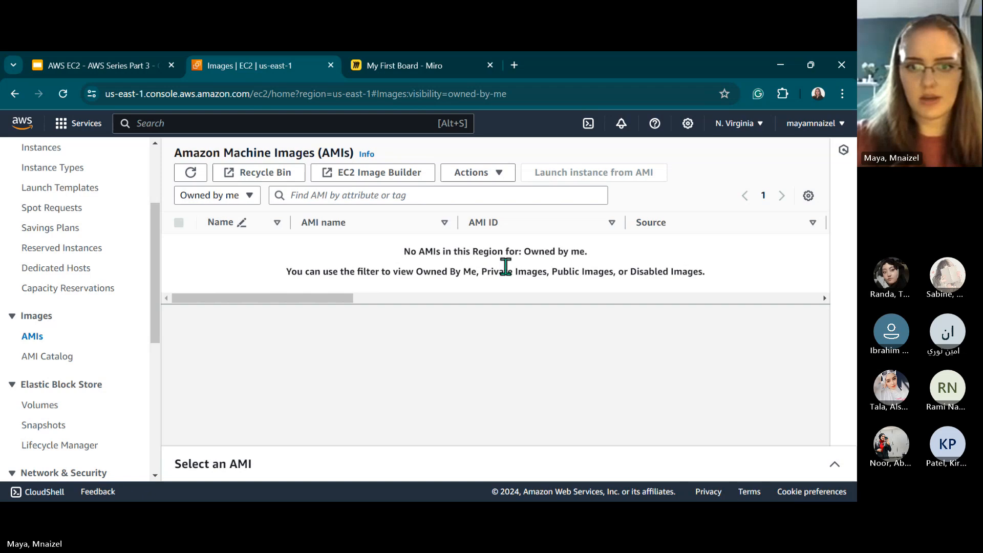
left_click(190, 173)
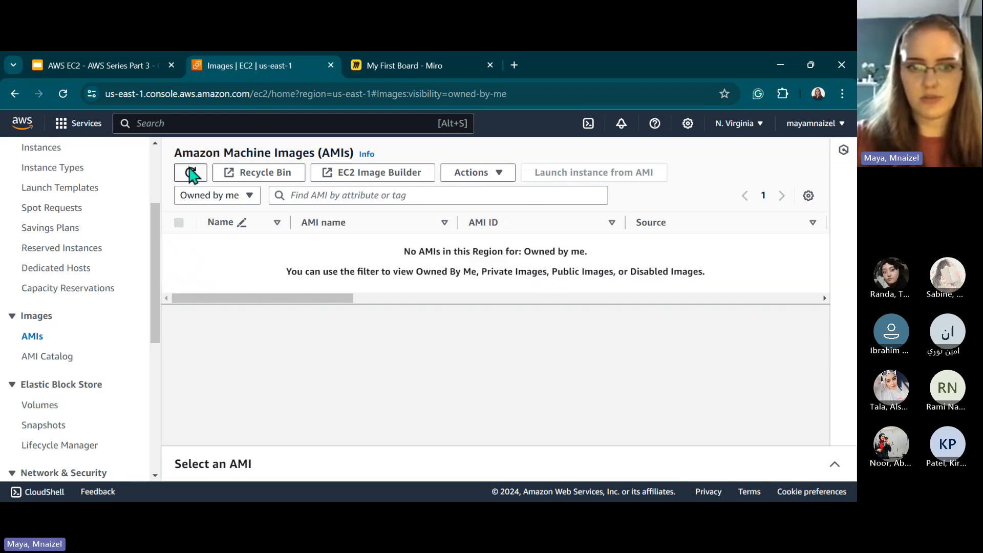
left_click(191, 173)
scroll(61, 261, "up", 3)
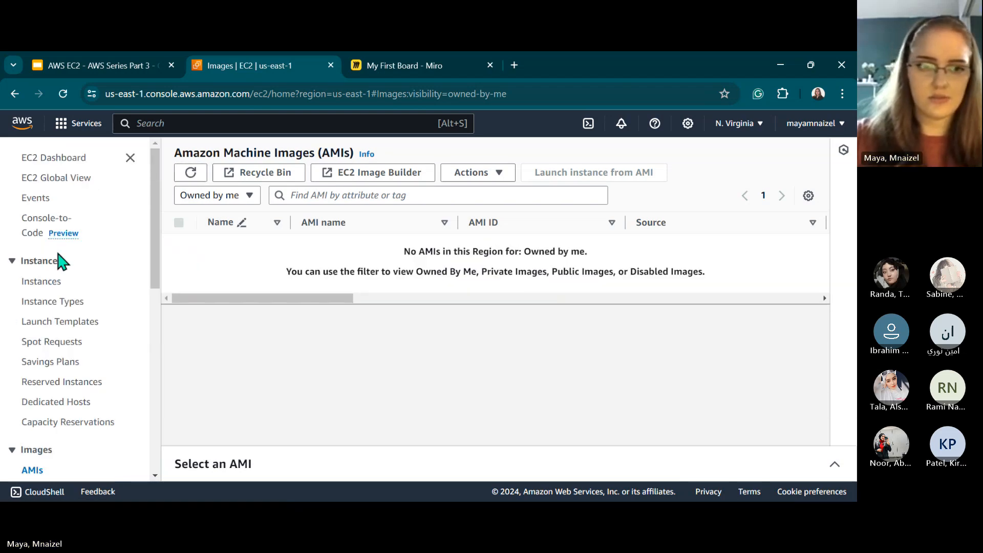
Start the my-webserver instance from the EC2 instances list.
left_click(45, 283)
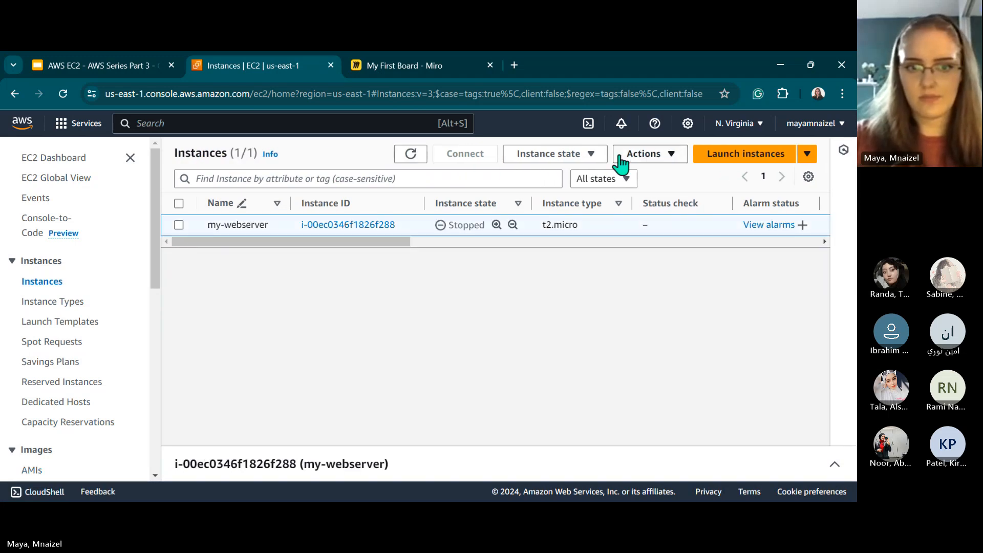
left_click(569, 156)
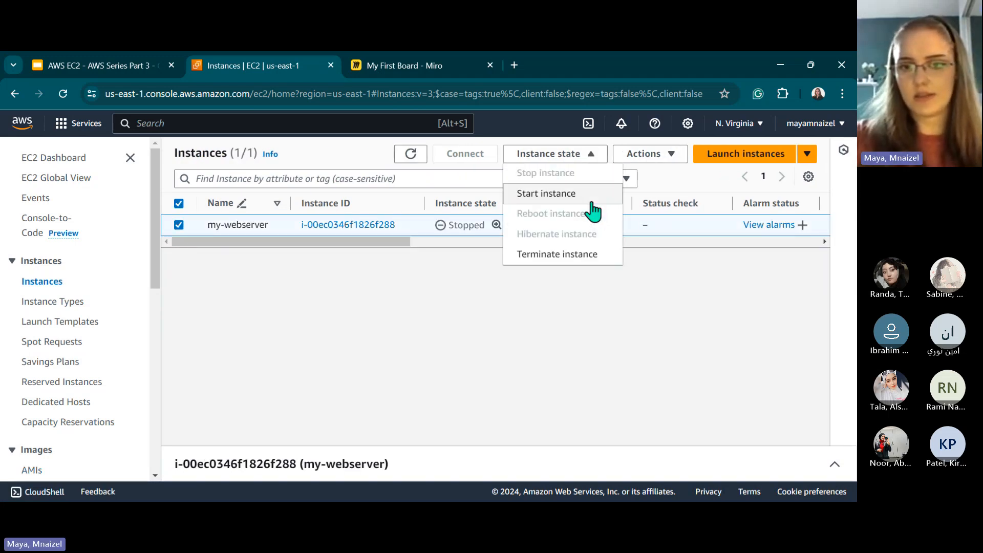
left_click(573, 192)
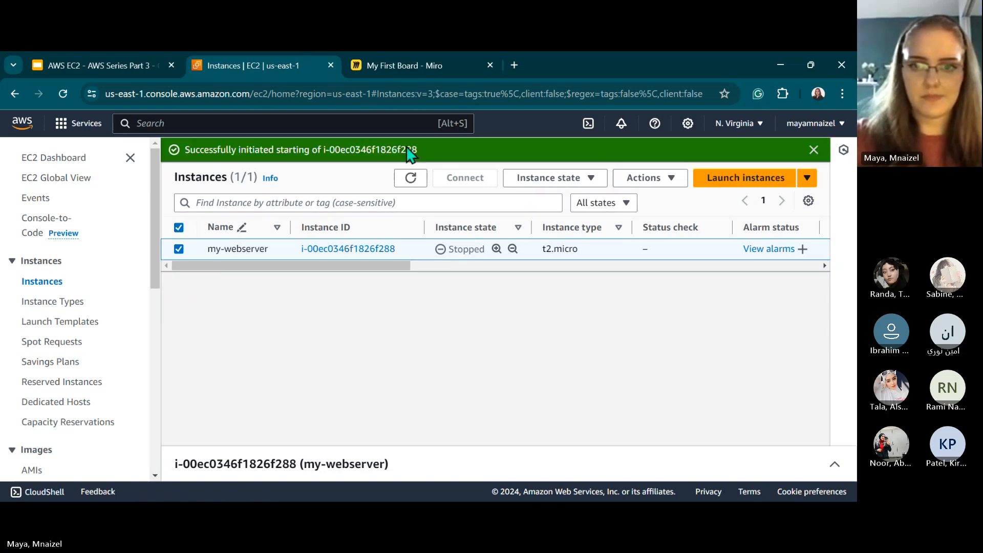
Return to the AMIs page, refresh the owned images, and review the available AMI actions and list columns.
scroll(24, 456, "down", 4)
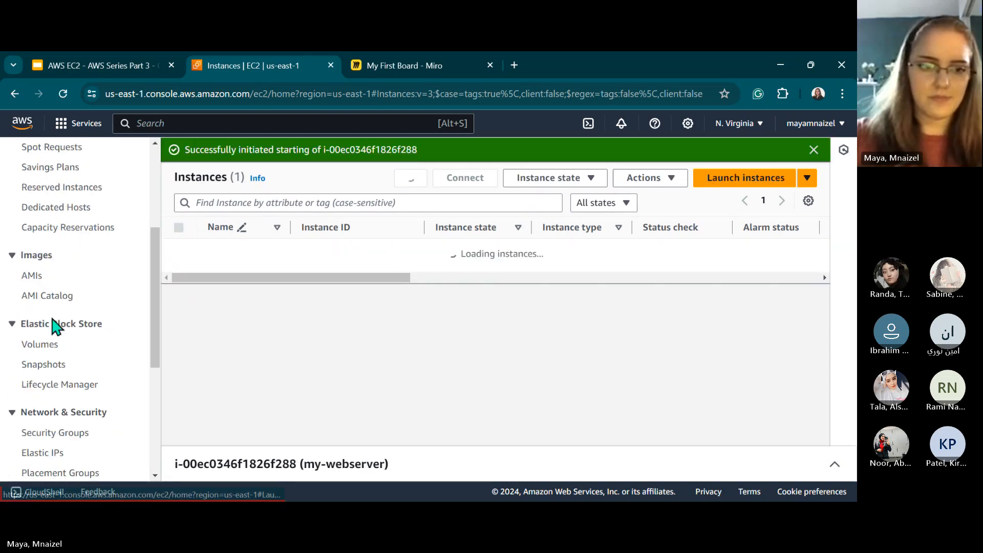
left_click(37, 269)
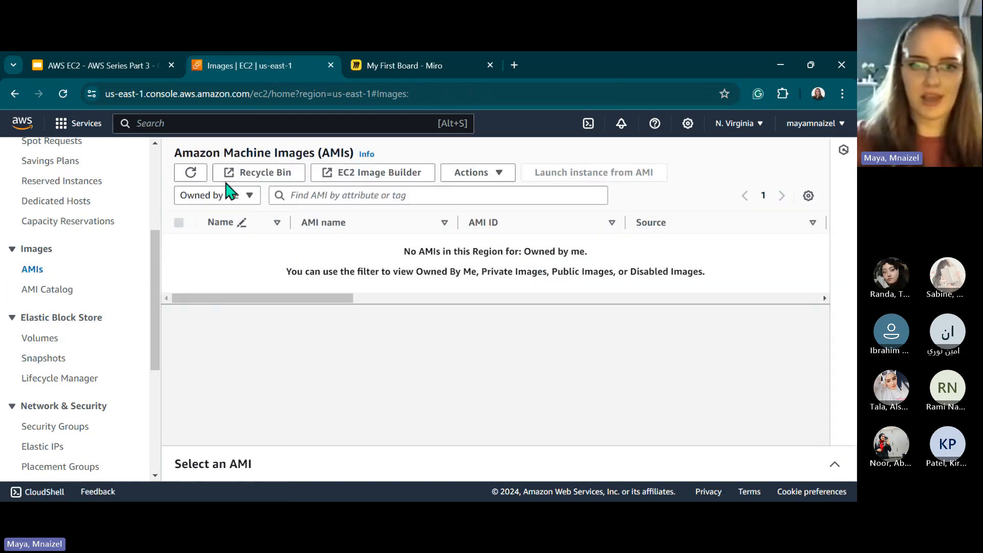
left_click(193, 174)
left_click(464, 179)
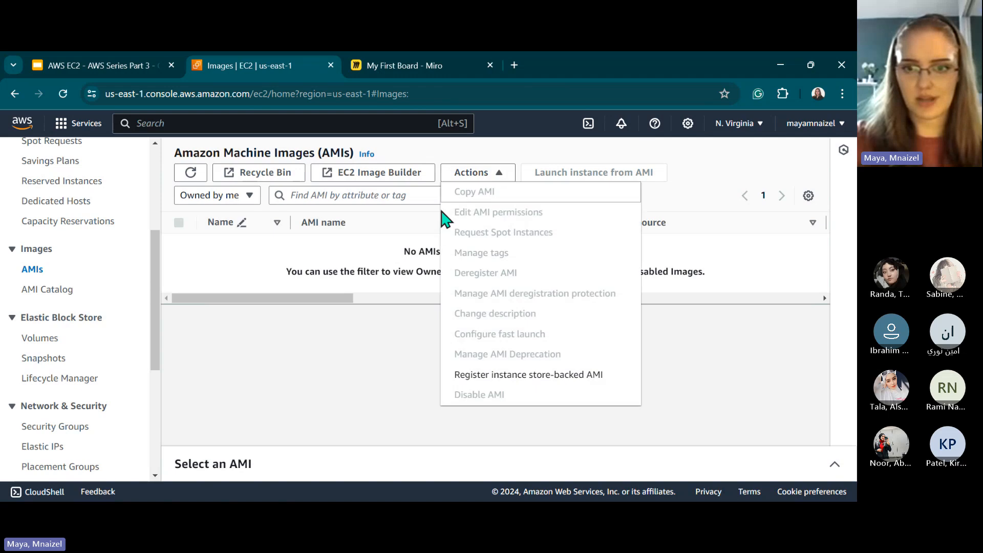
scroll(307, 272, "right", 5)
left_click_drag(352, 301, 195, 305)
Check the AMI list under the private images and public images filters, and return it to images owned by me.
left_click(228, 174)
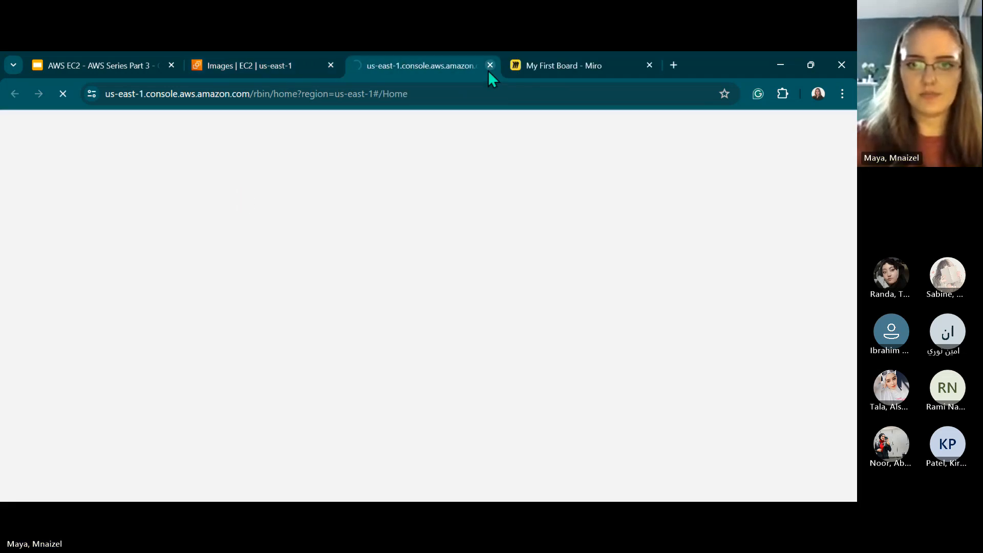
left_click(489, 66)
left_click(225, 195)
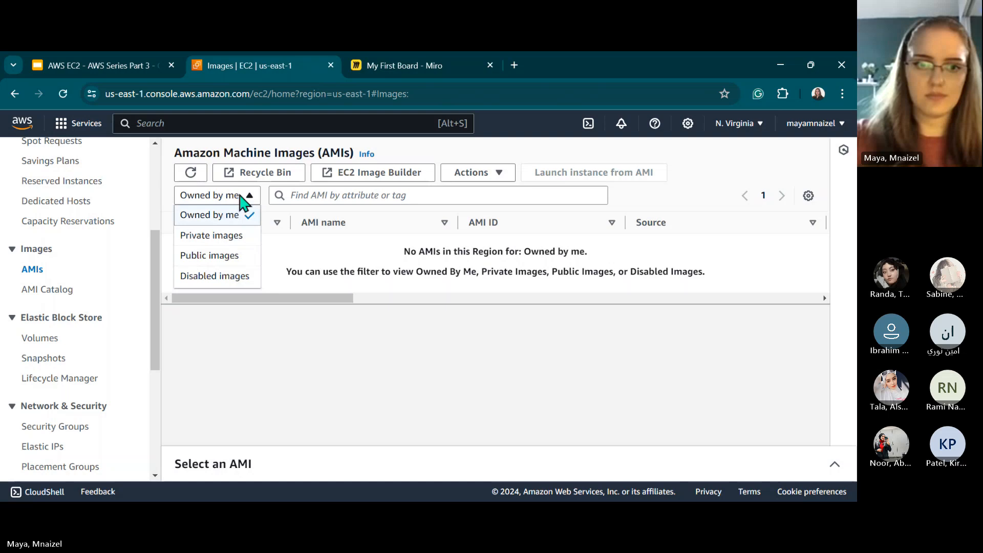
left_click(235, 236)
left_click(221, 196)
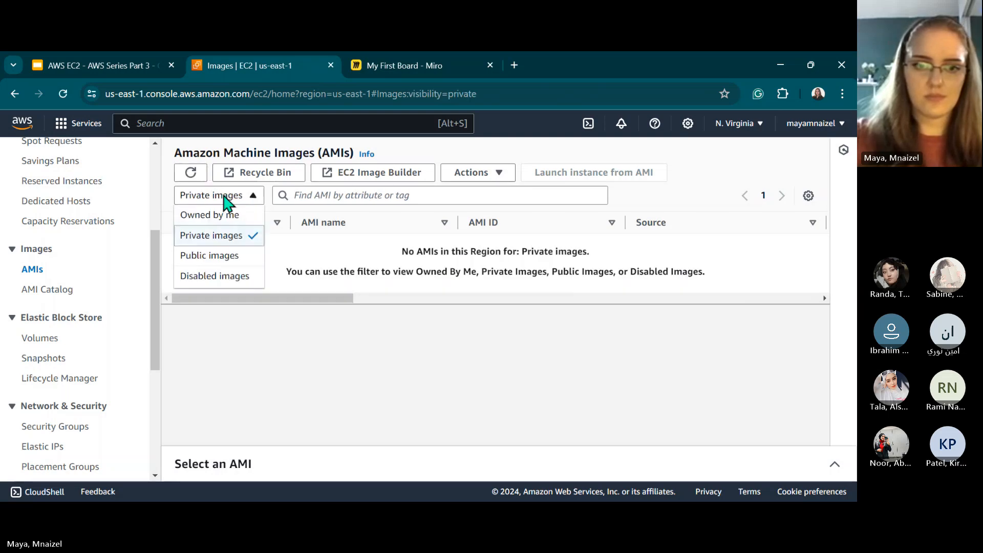
left_click(210, 256)
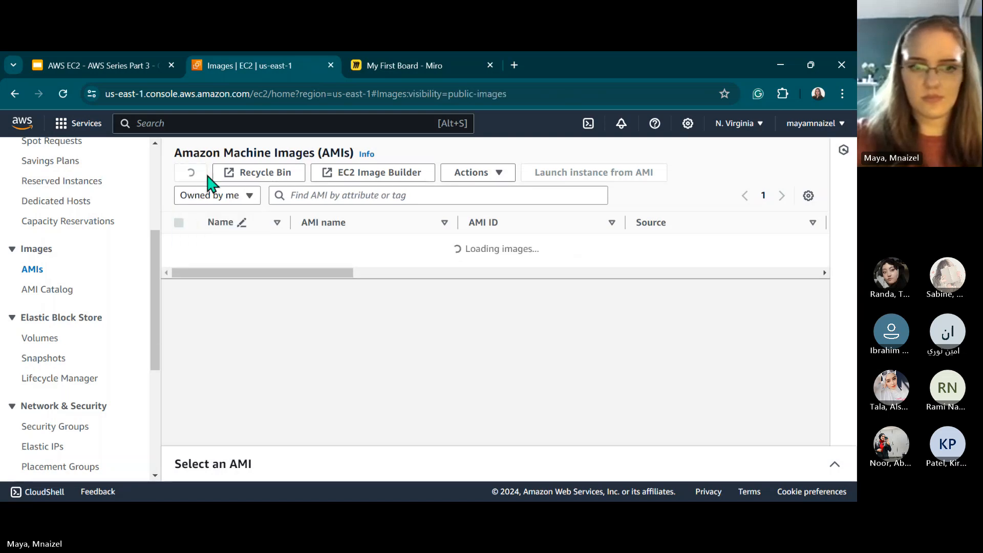
left_click(219, 200)
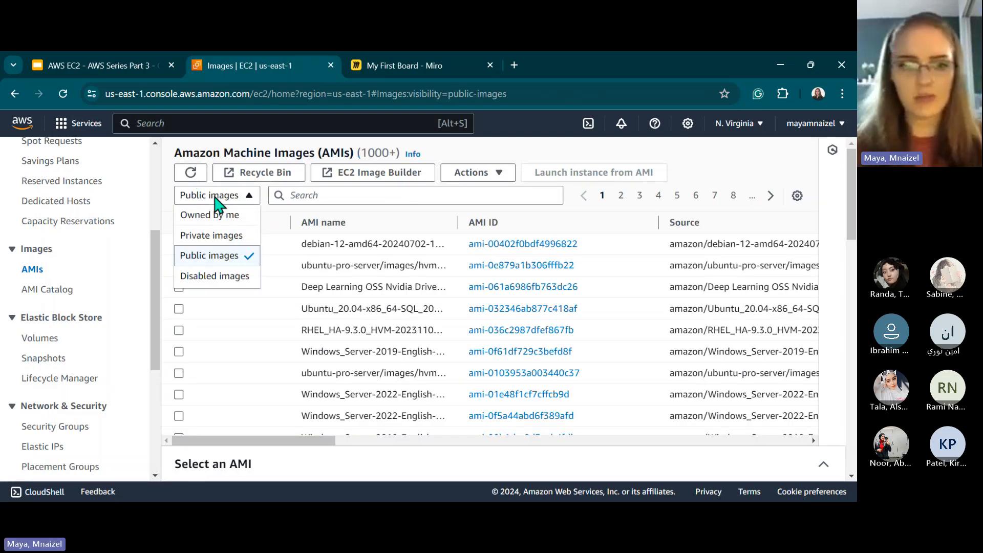
left_click(224, 216)
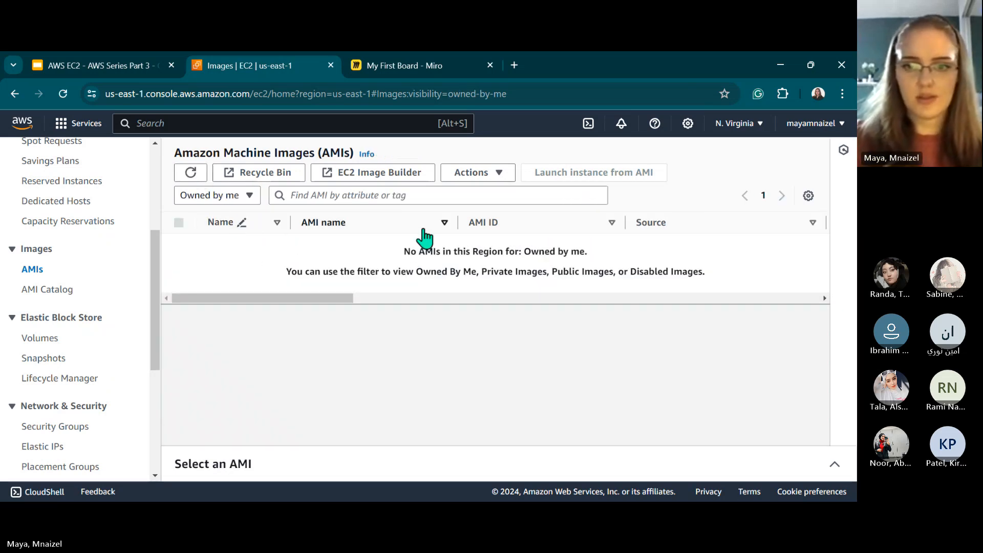
left_click_drag(397, 251, 606, 274)
left_click(671, 274)
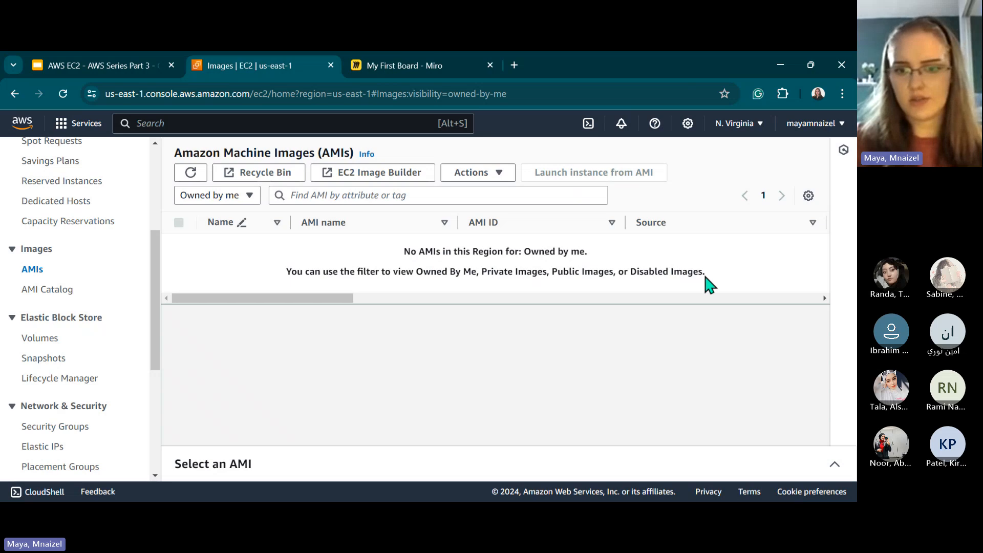
left_click_drag(693, 272, 420, 253)
left_click(376, 252)
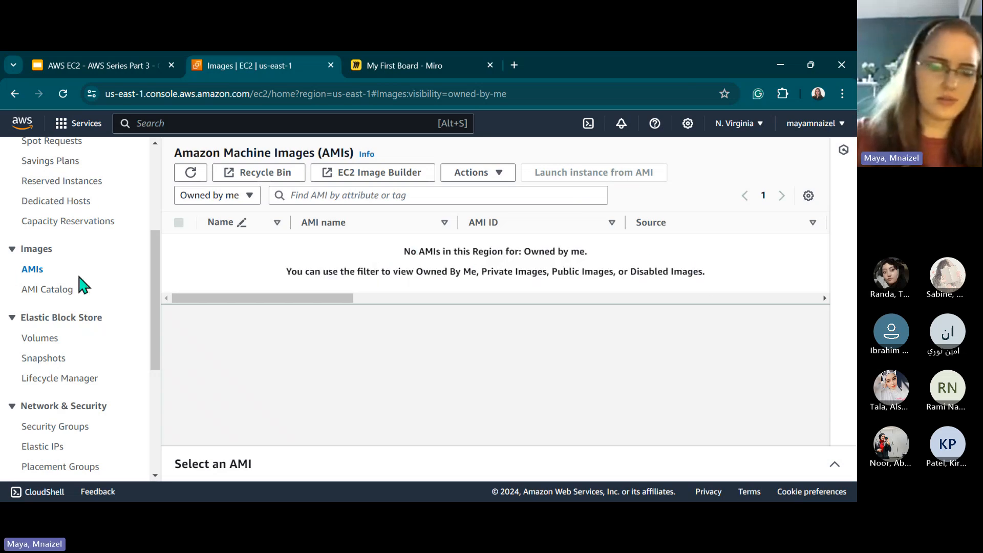
Open the EC2 dashboard and view the running instances from its resource summary.
scroll(72, 272, "up", 4)
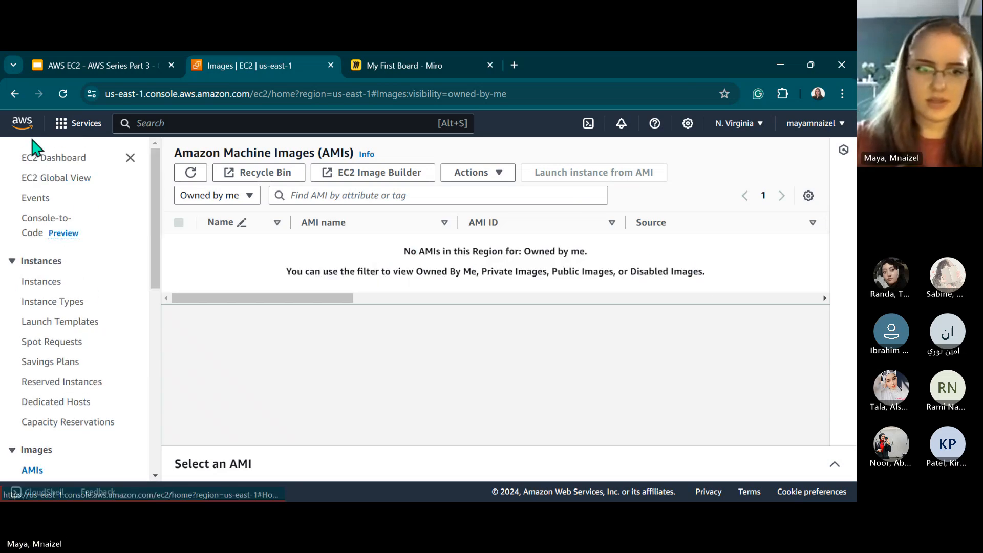
left_click(64, 157)
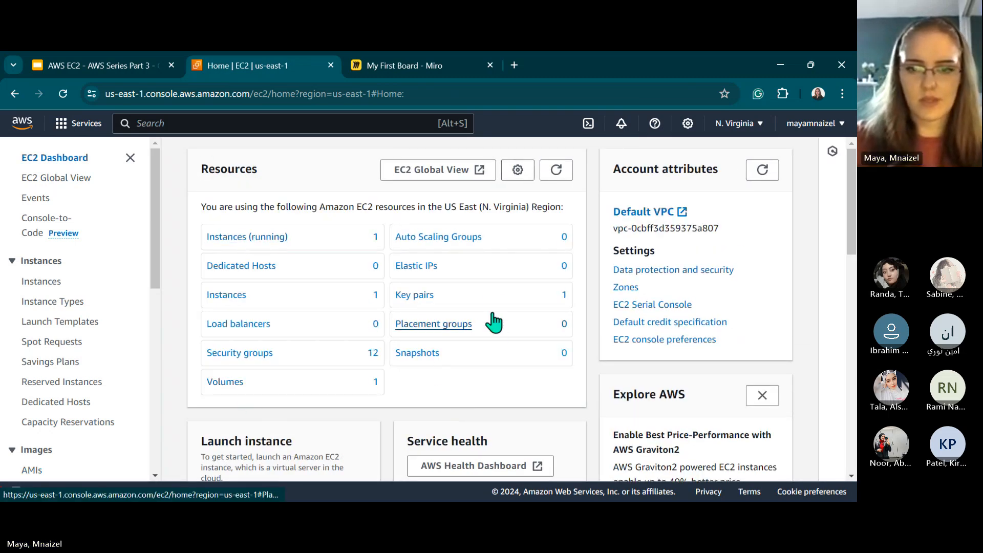
left_click(245, 237)
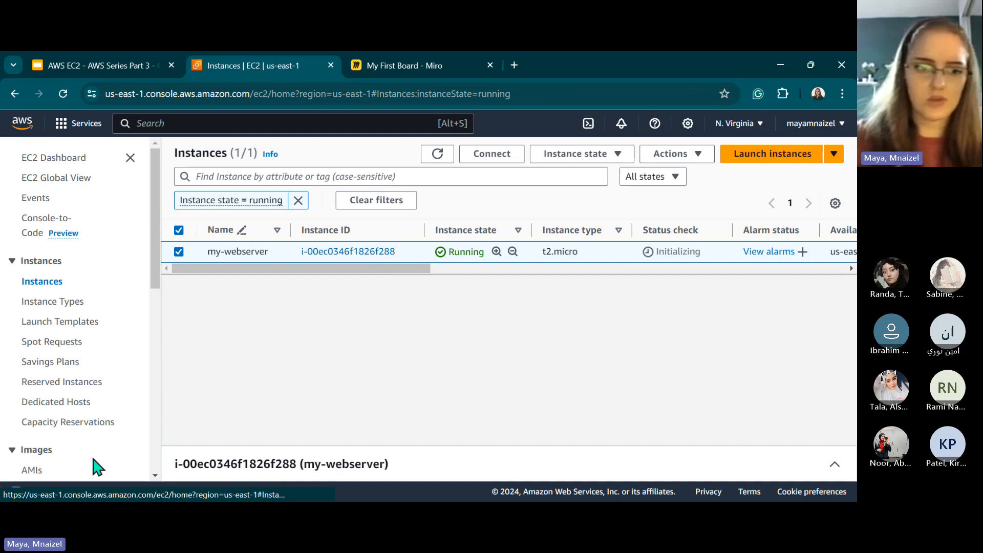
Go back to the AMIs page and reload the list of images owned by me.
scroll(76, 453, "down", 2)
left_click(32, 404)
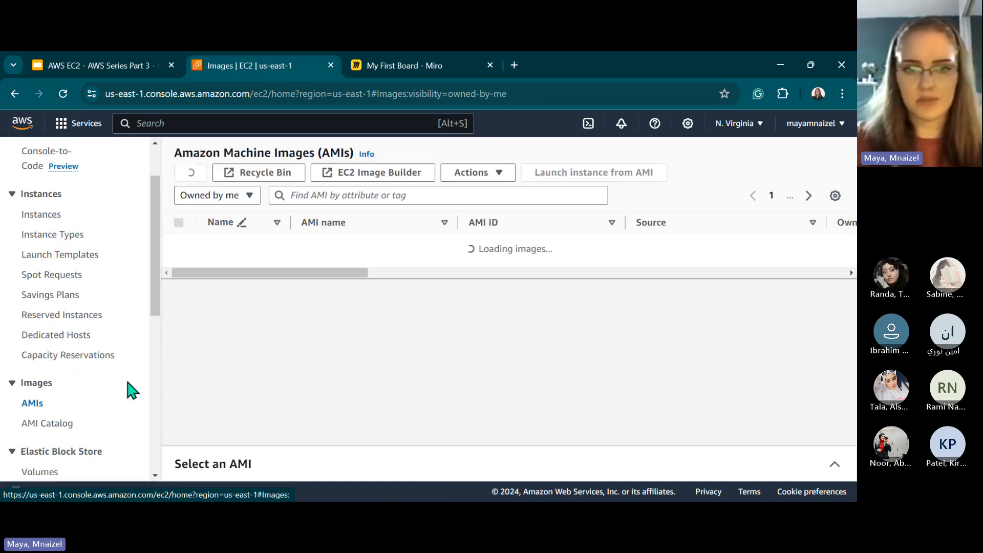
left_click(189, 175)
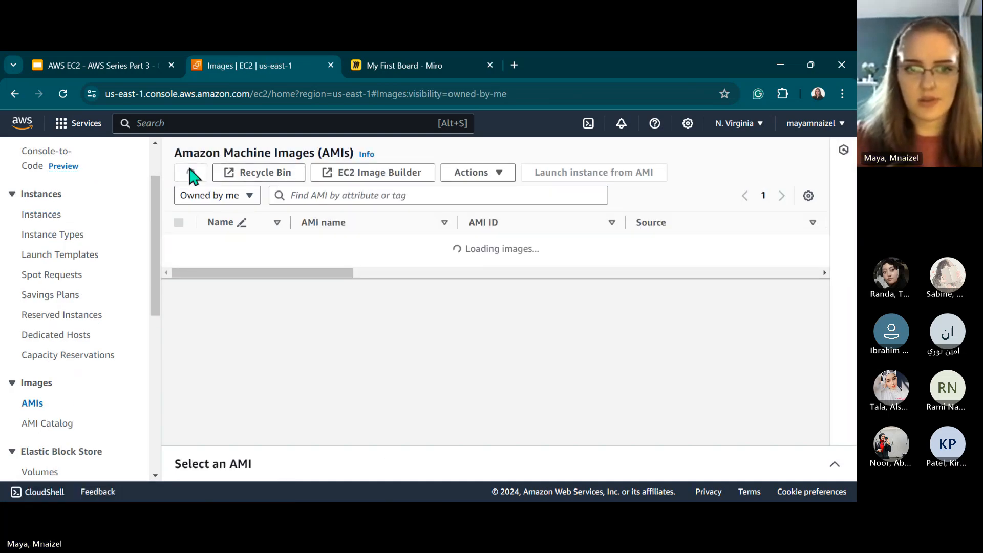
scroll(100, 256, "up", 2)
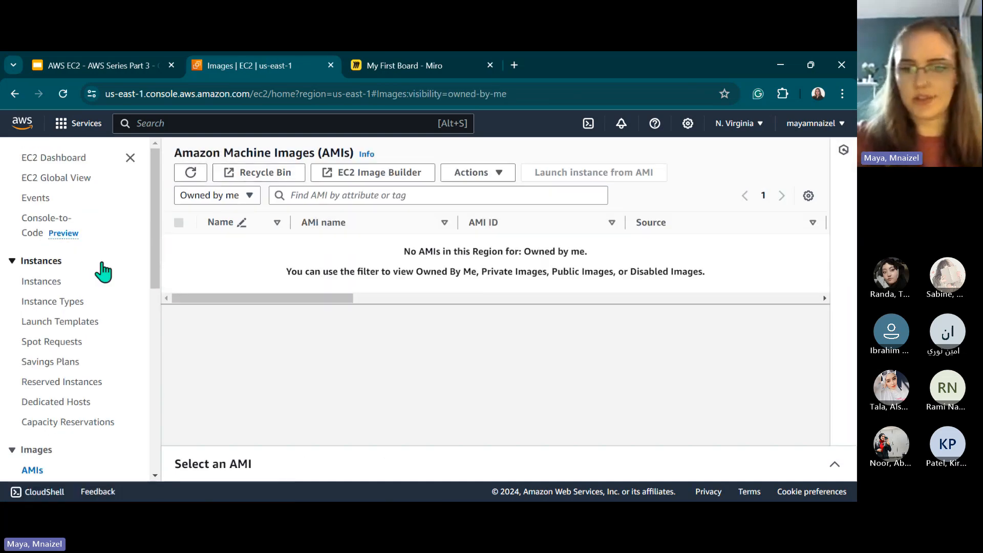
Switch to the AWS EC2 - AWS Series Part 3 presentation in Google Slides and look through the slides around the Instance Types section.
left_click(120, 56)
left_click(76, 366)
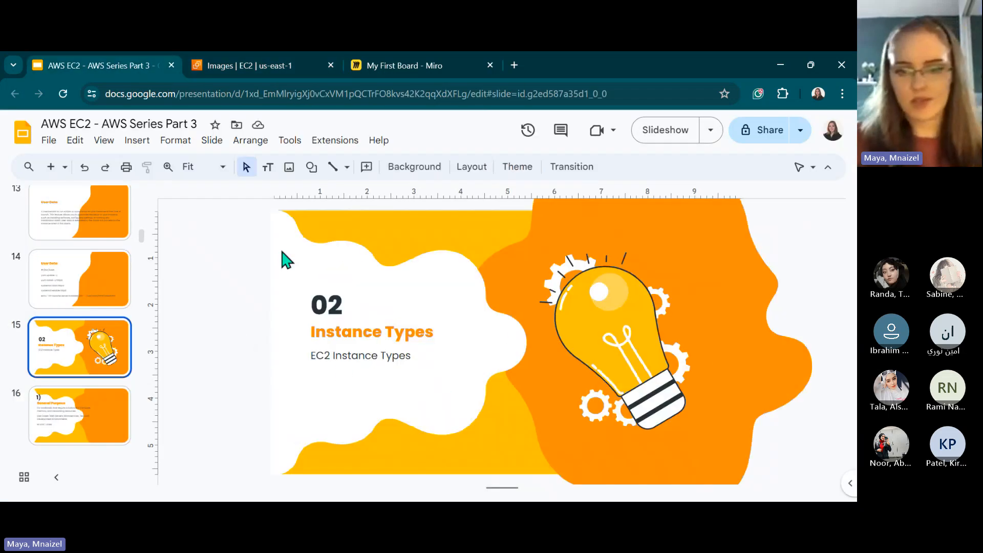
scroll(95, 357, "down", 3)
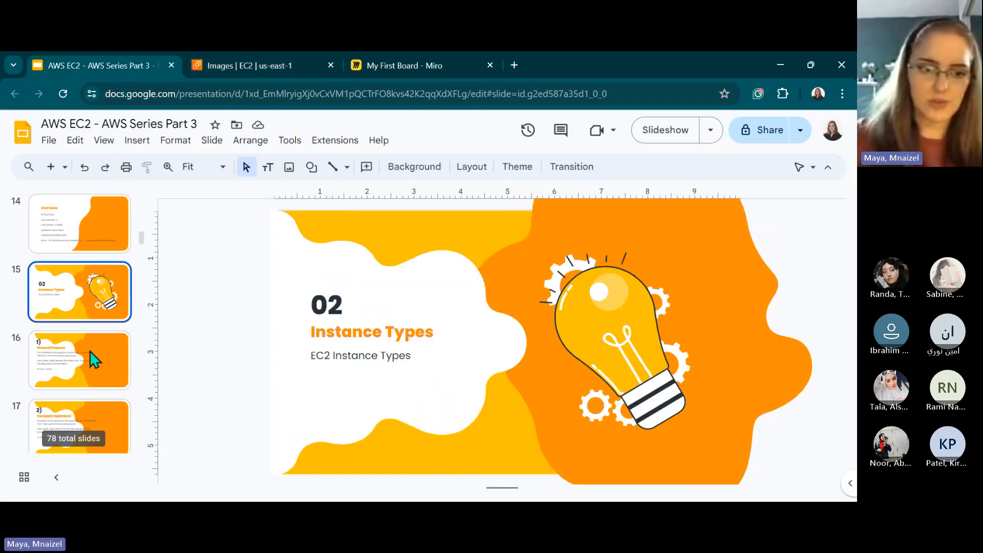
scroll(94, 357, "up", 3)
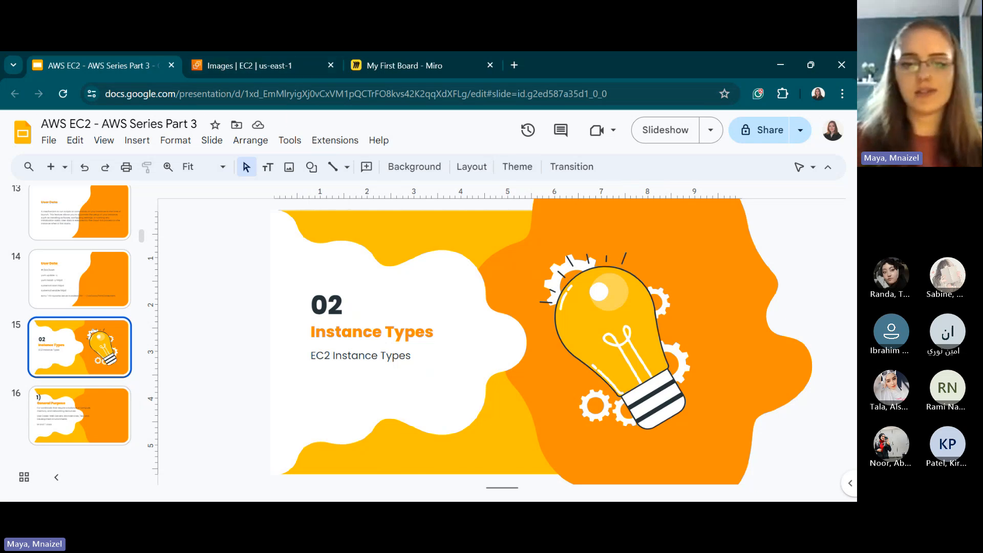
scroll(87, 343, "down", 6)
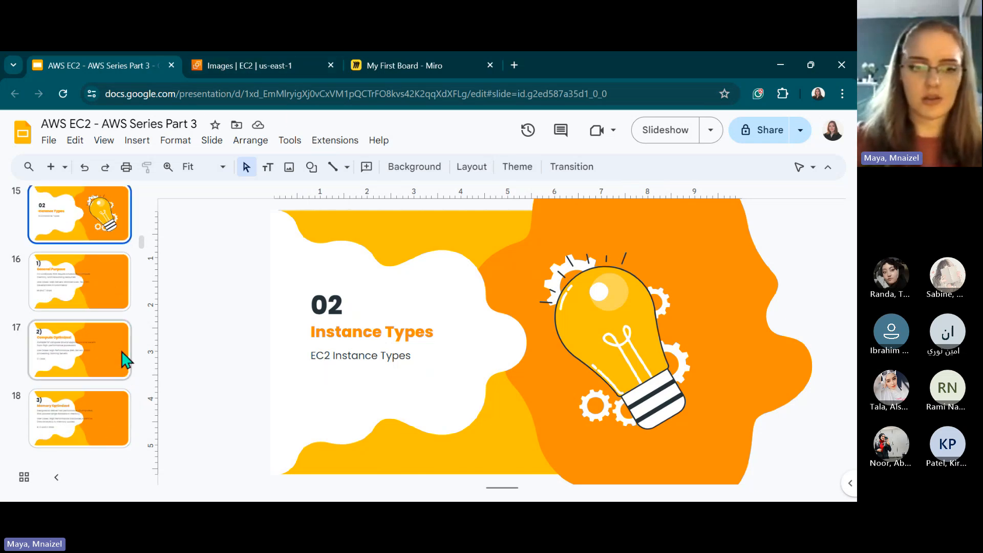